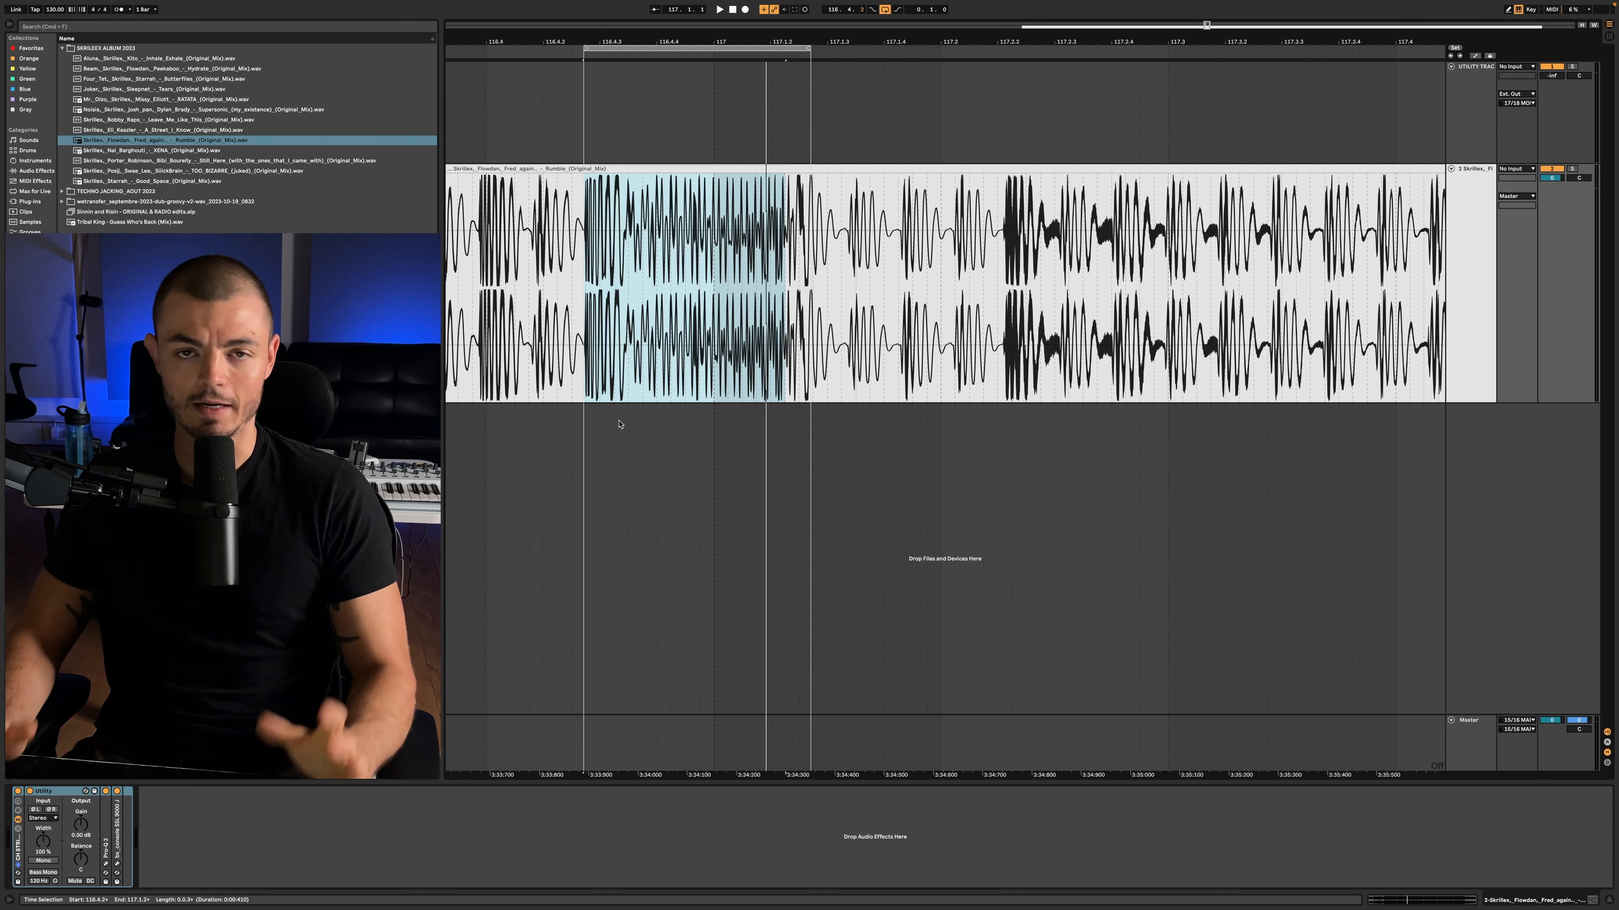
# Split the Rumble clip at the selected kick and delete the parts before and after it.
pyautogui.scroll(2, 608, 441)
pyautogui.press('super+e')
pyautogui.scroll(3, 591, 284)
pyautogui.click(509, 170)
pyautogui.press('Delete')
pyautogui.click(1218, 169)
pyautogui.press('Delete')
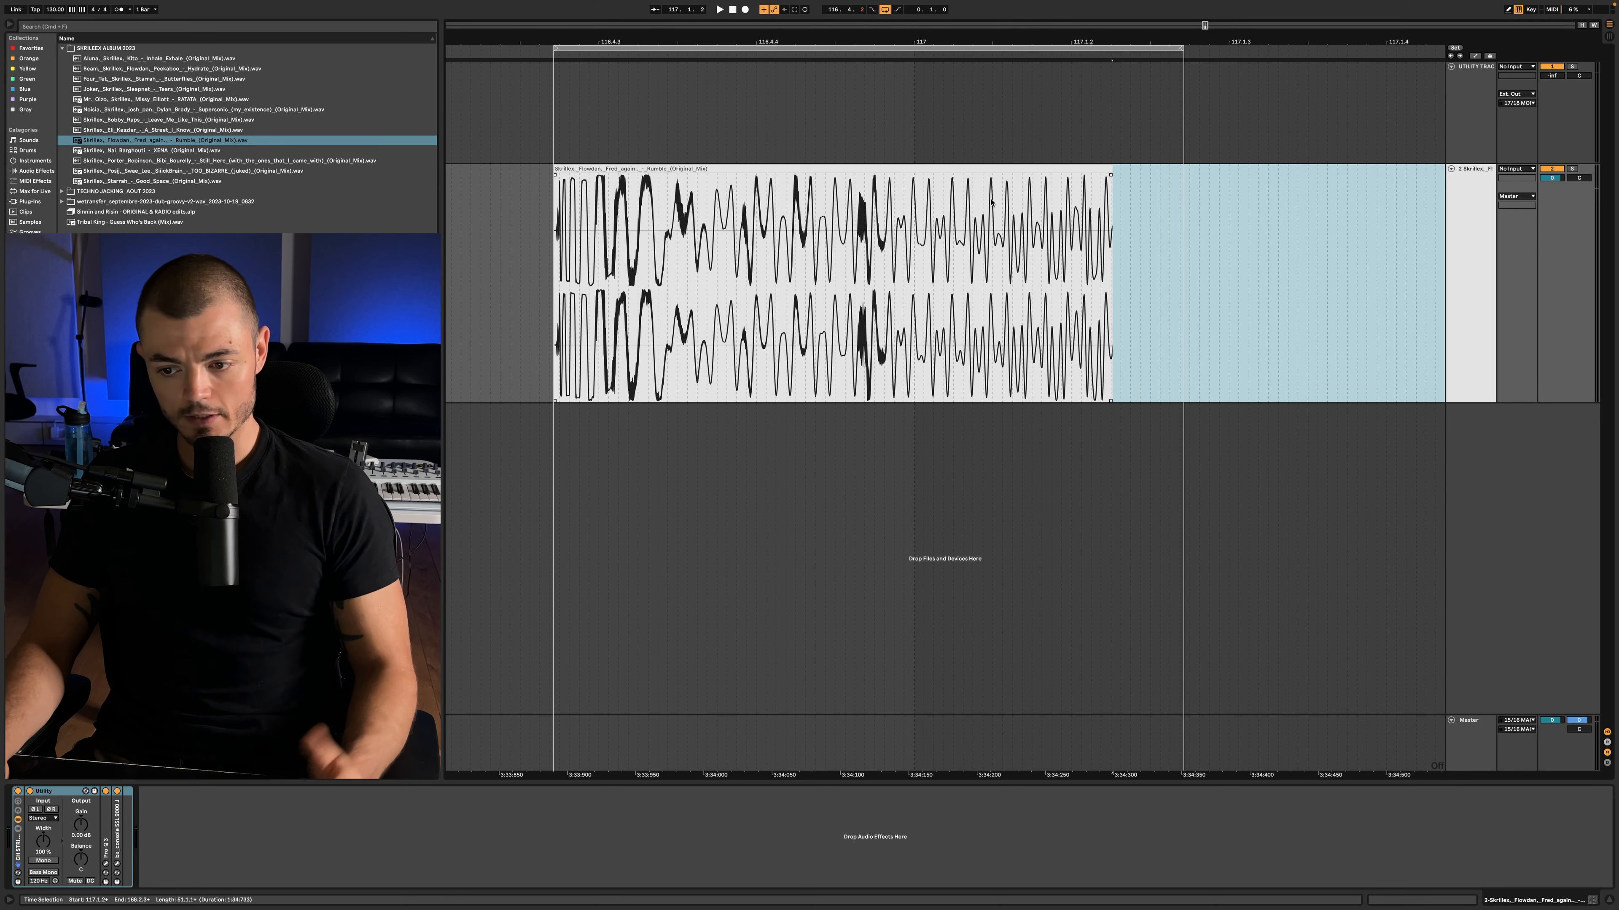
# Consolidate the isolated kick clip into its own audio file and play it back.
pyautogui.click(1111, 175)
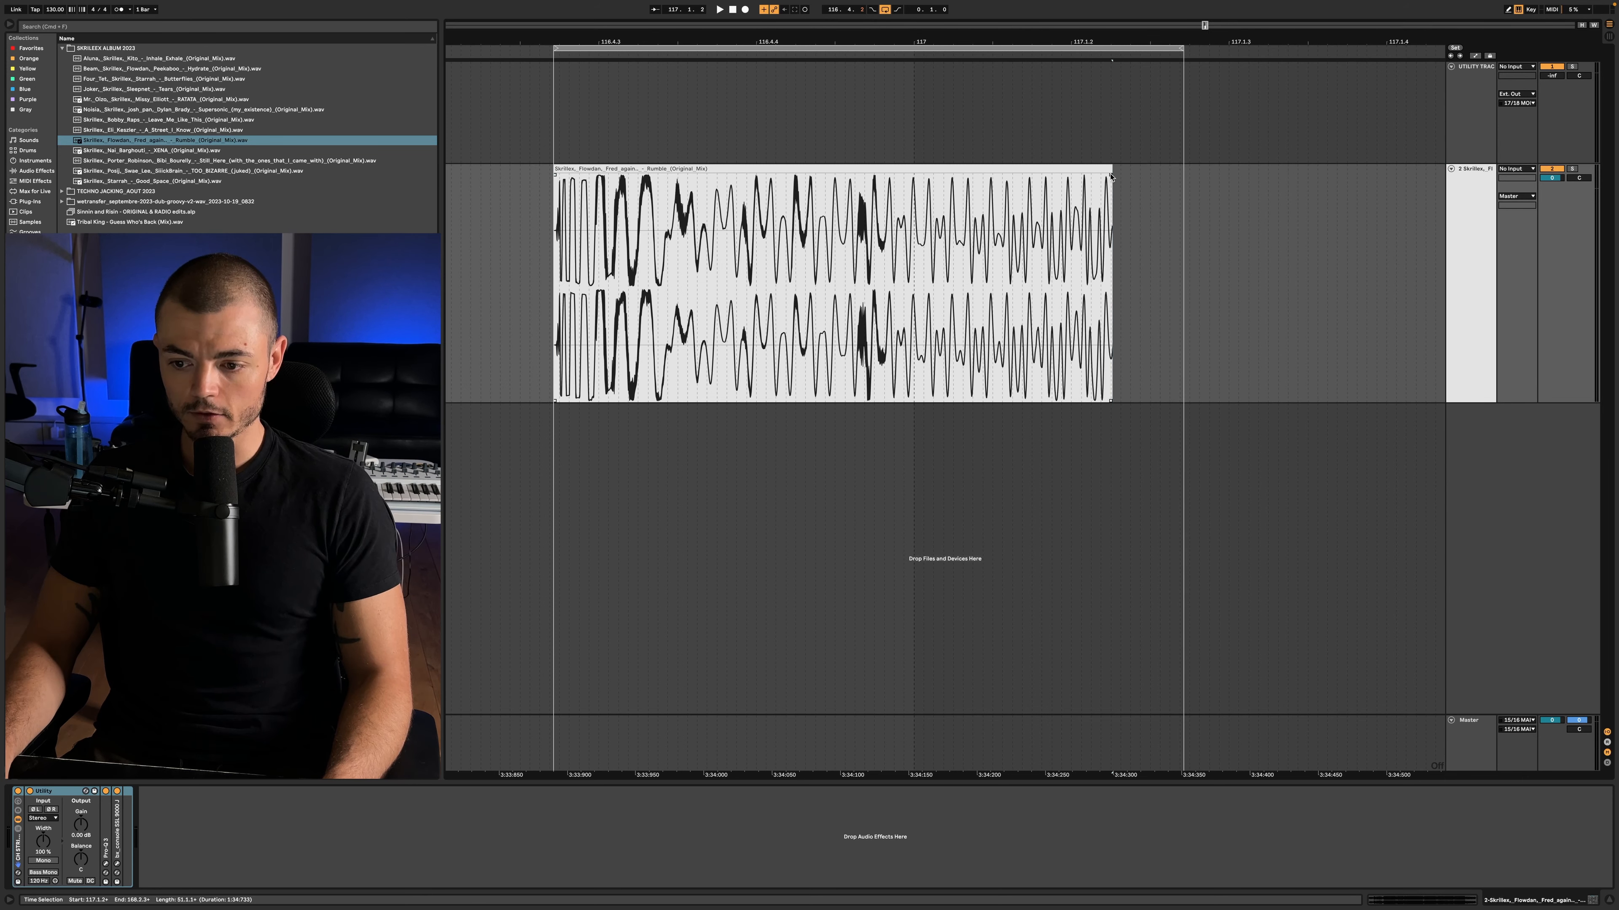
pyautogui.click(1022, 237)
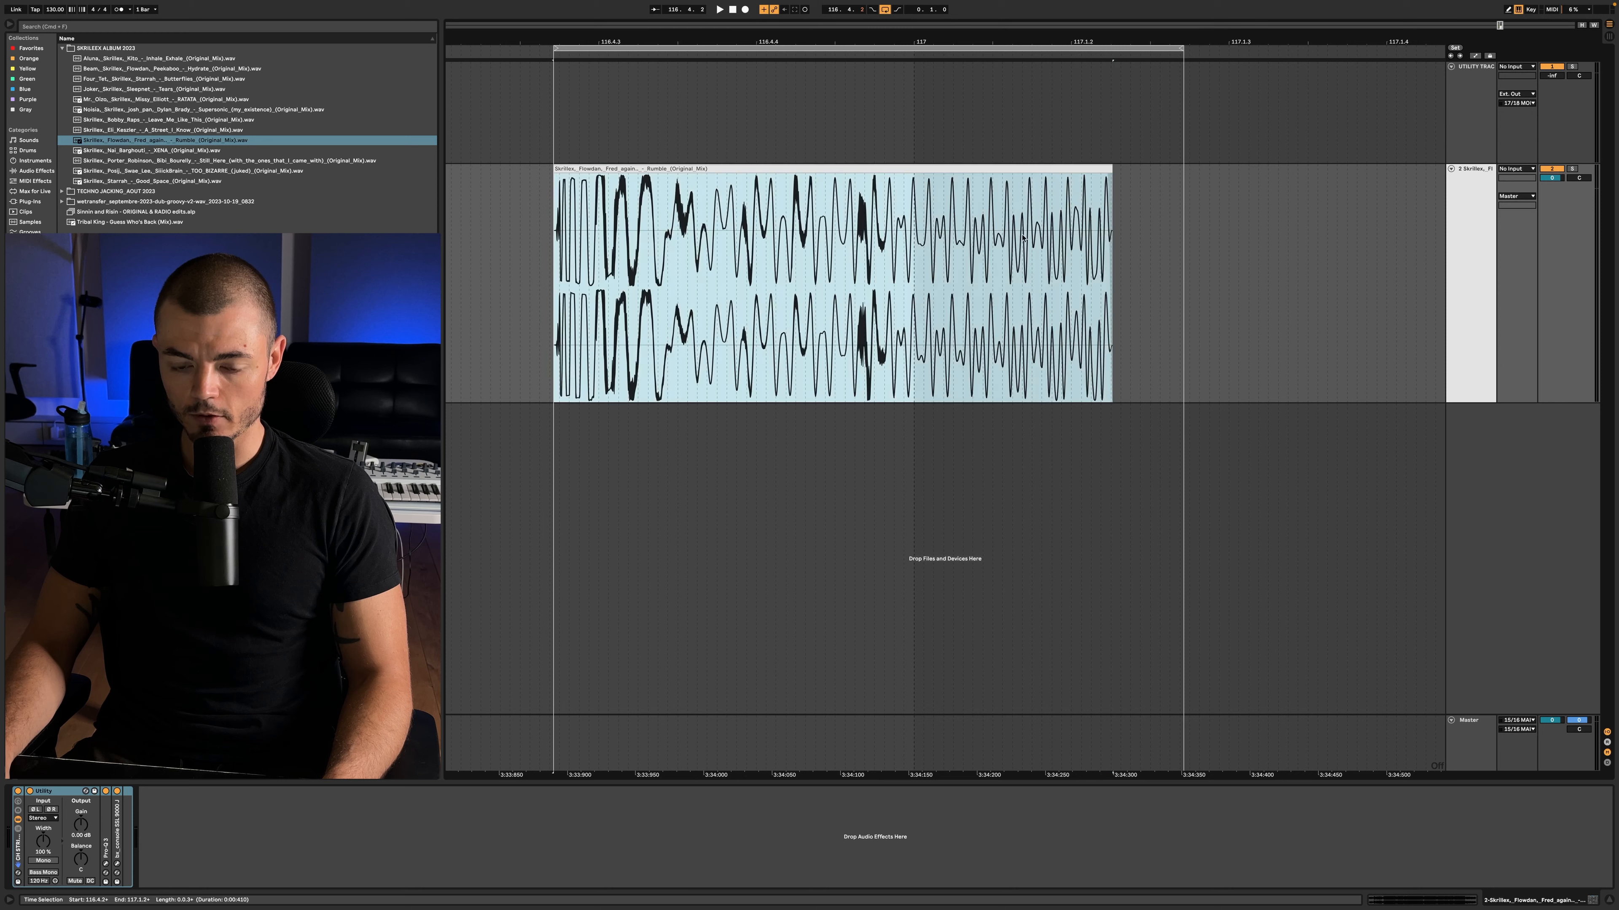
pyautogui.press('super+j')
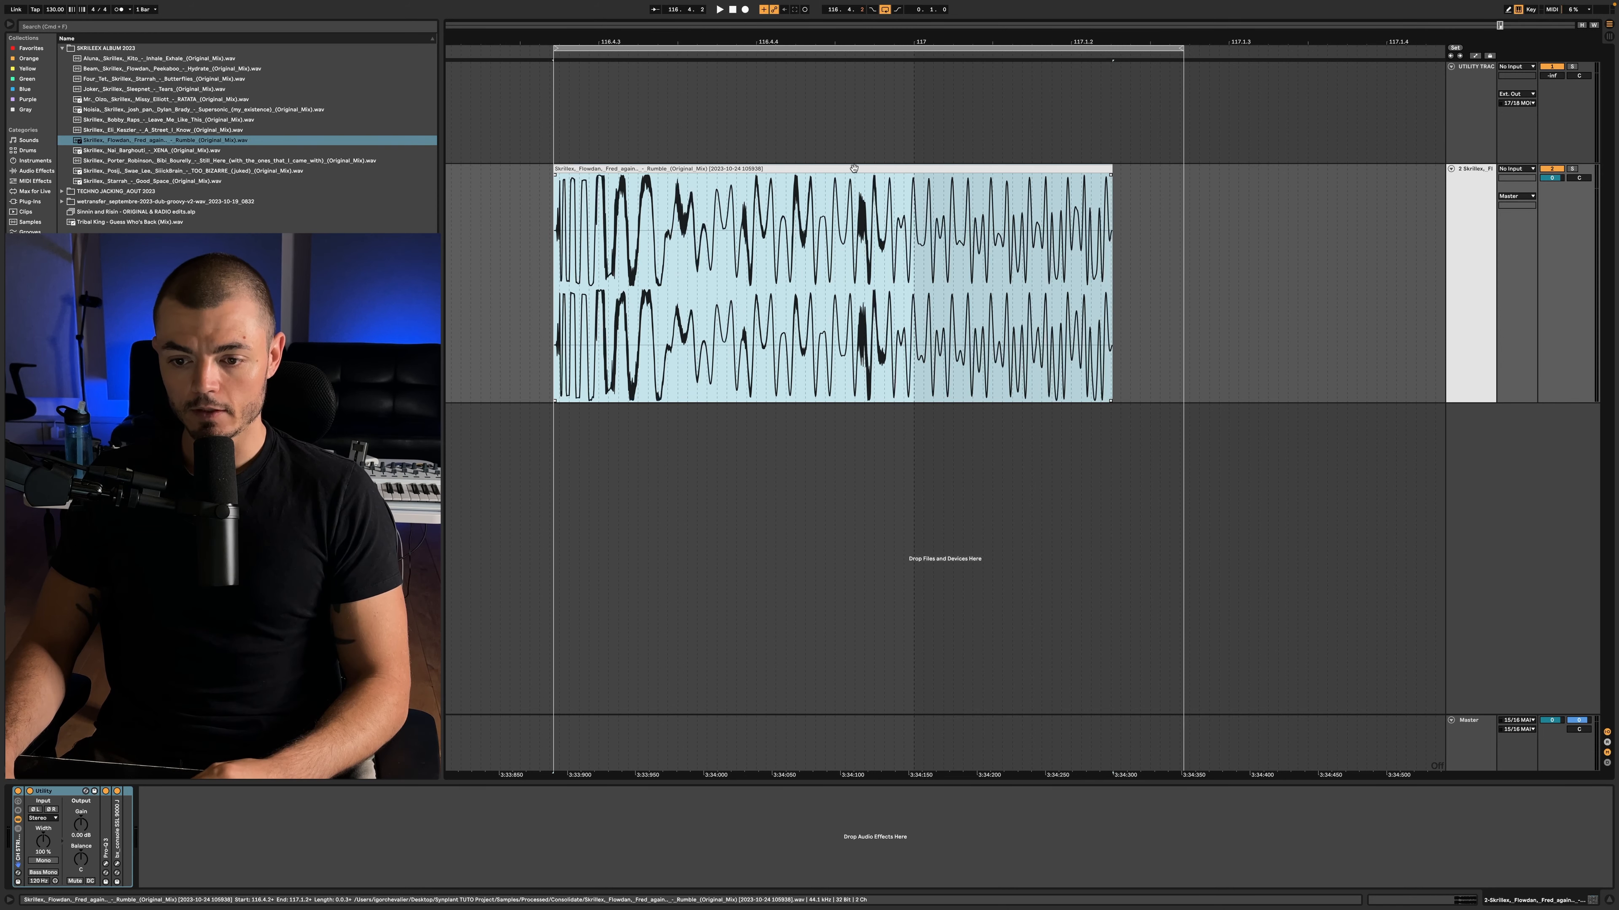
pyautogui.press('space')
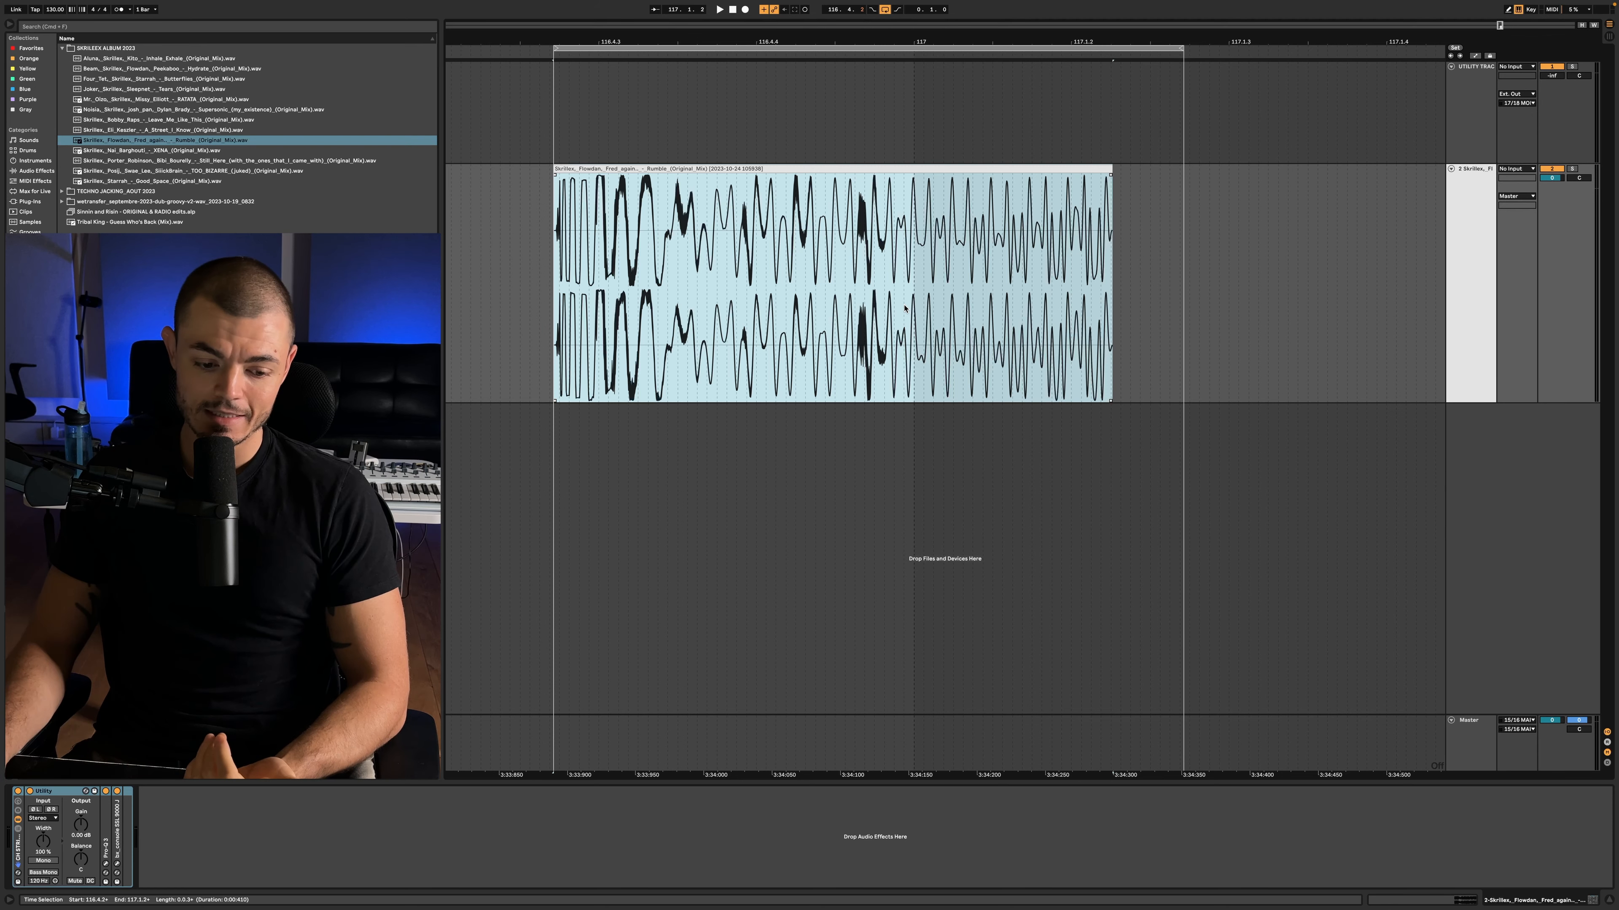
# Open the kick in RX, render Music Rebalance with Percussion at 0 and Vocal, Bass and Other at -inf, and audition it.
pyautogui.click(732, 170)
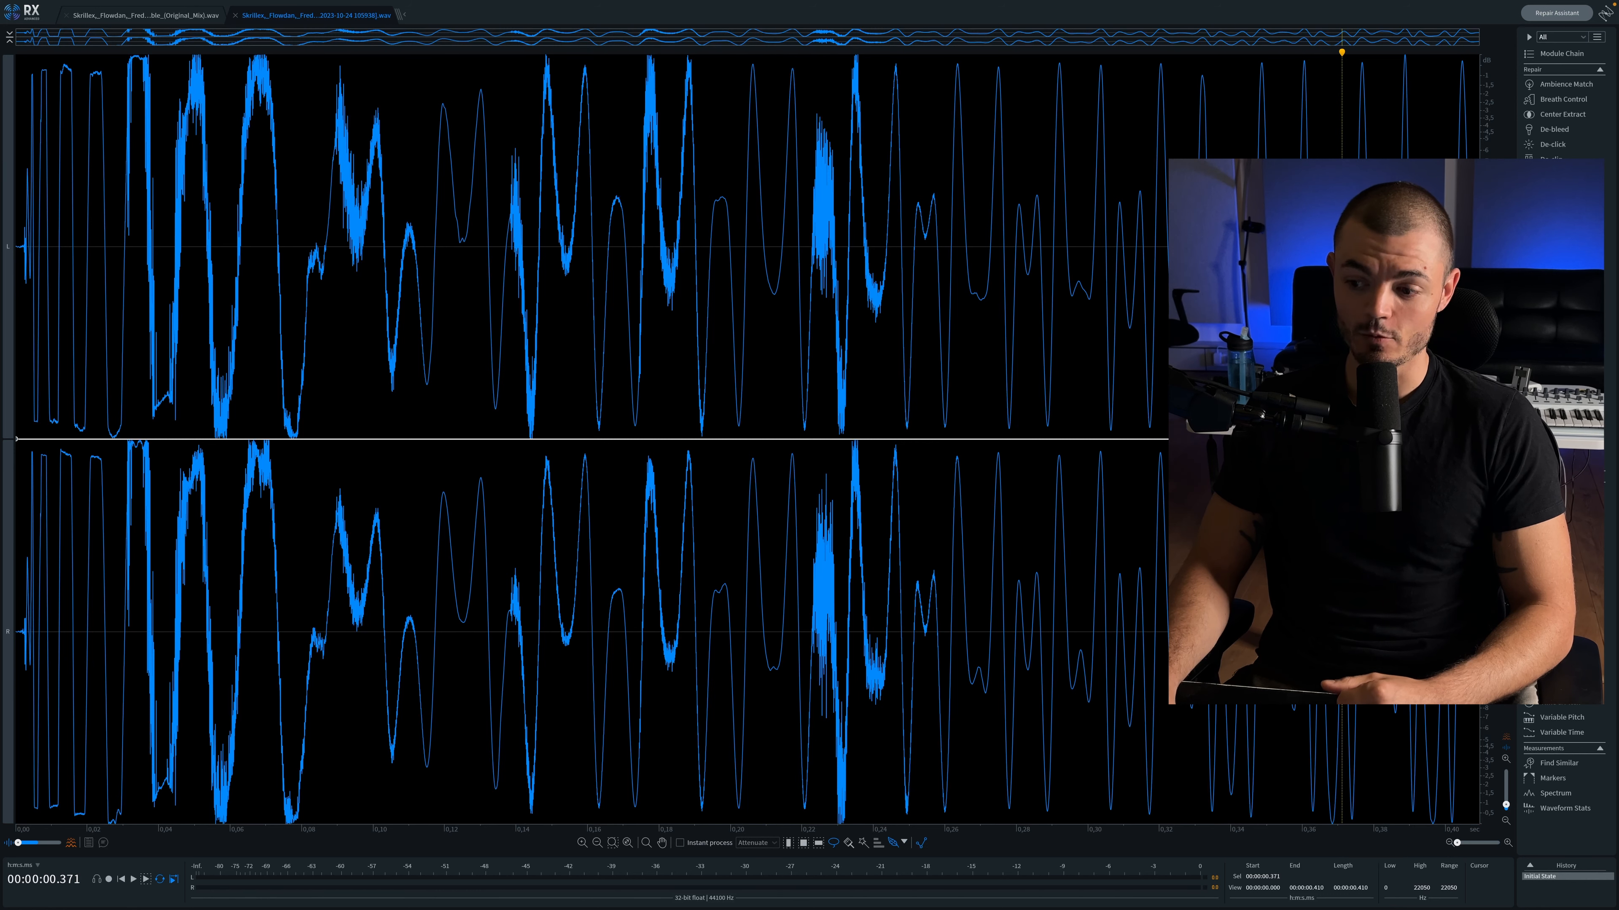
pyautogui.click(1564, 386)
pyautogui.moveTo(603, 156); pyautogui.dragTo(1010, 276)
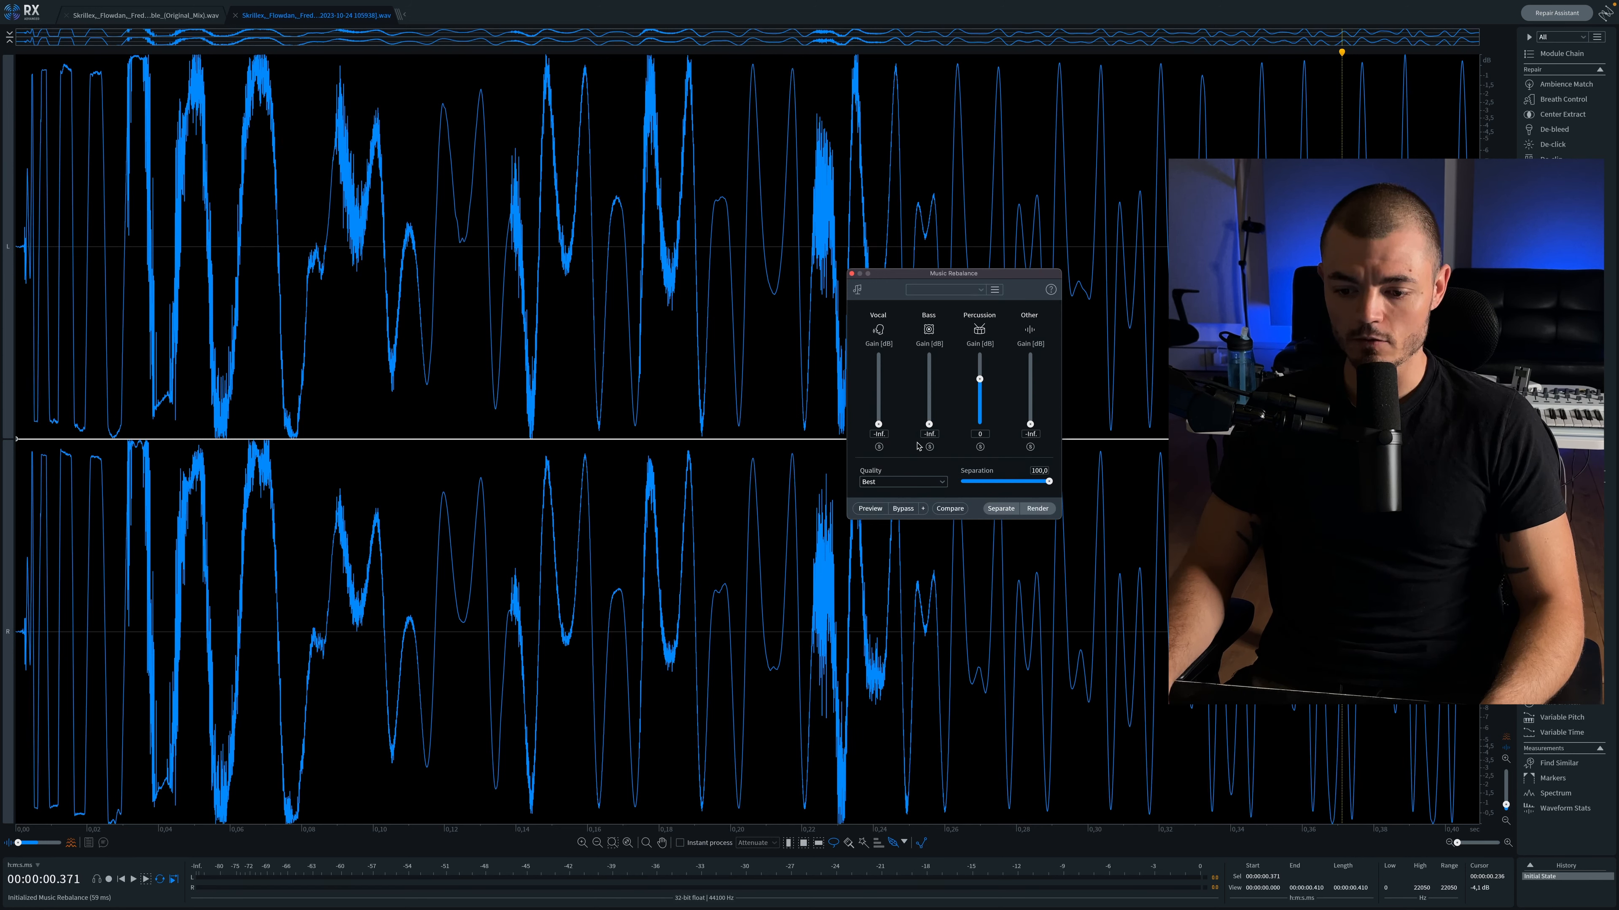
pyautogui.click(1037, 508)
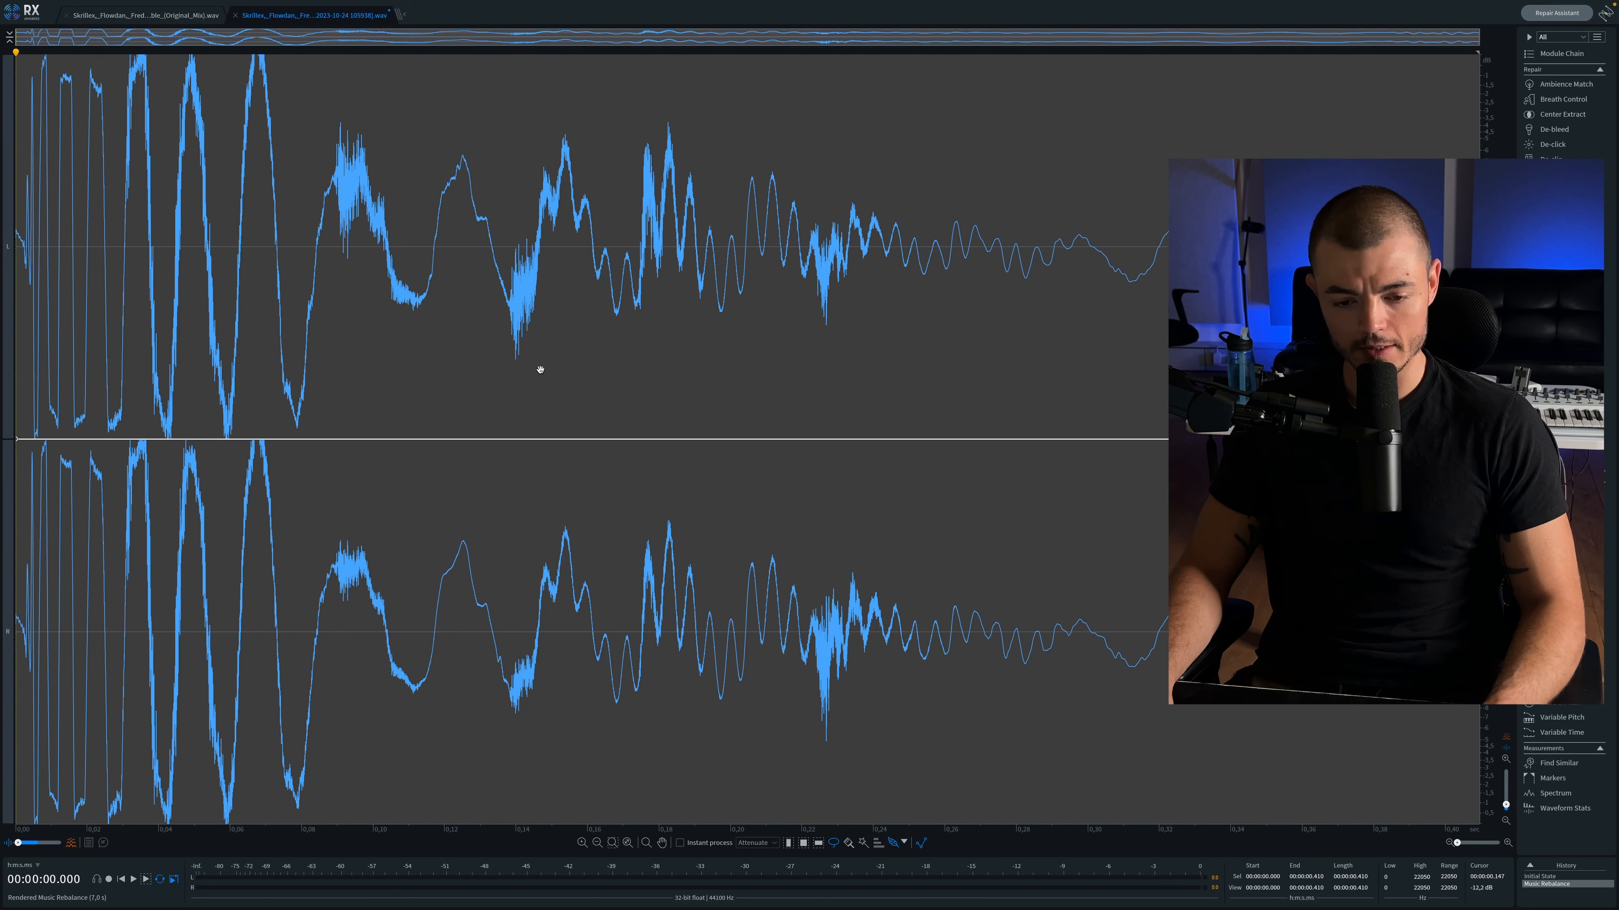
pyautogui.press('space')
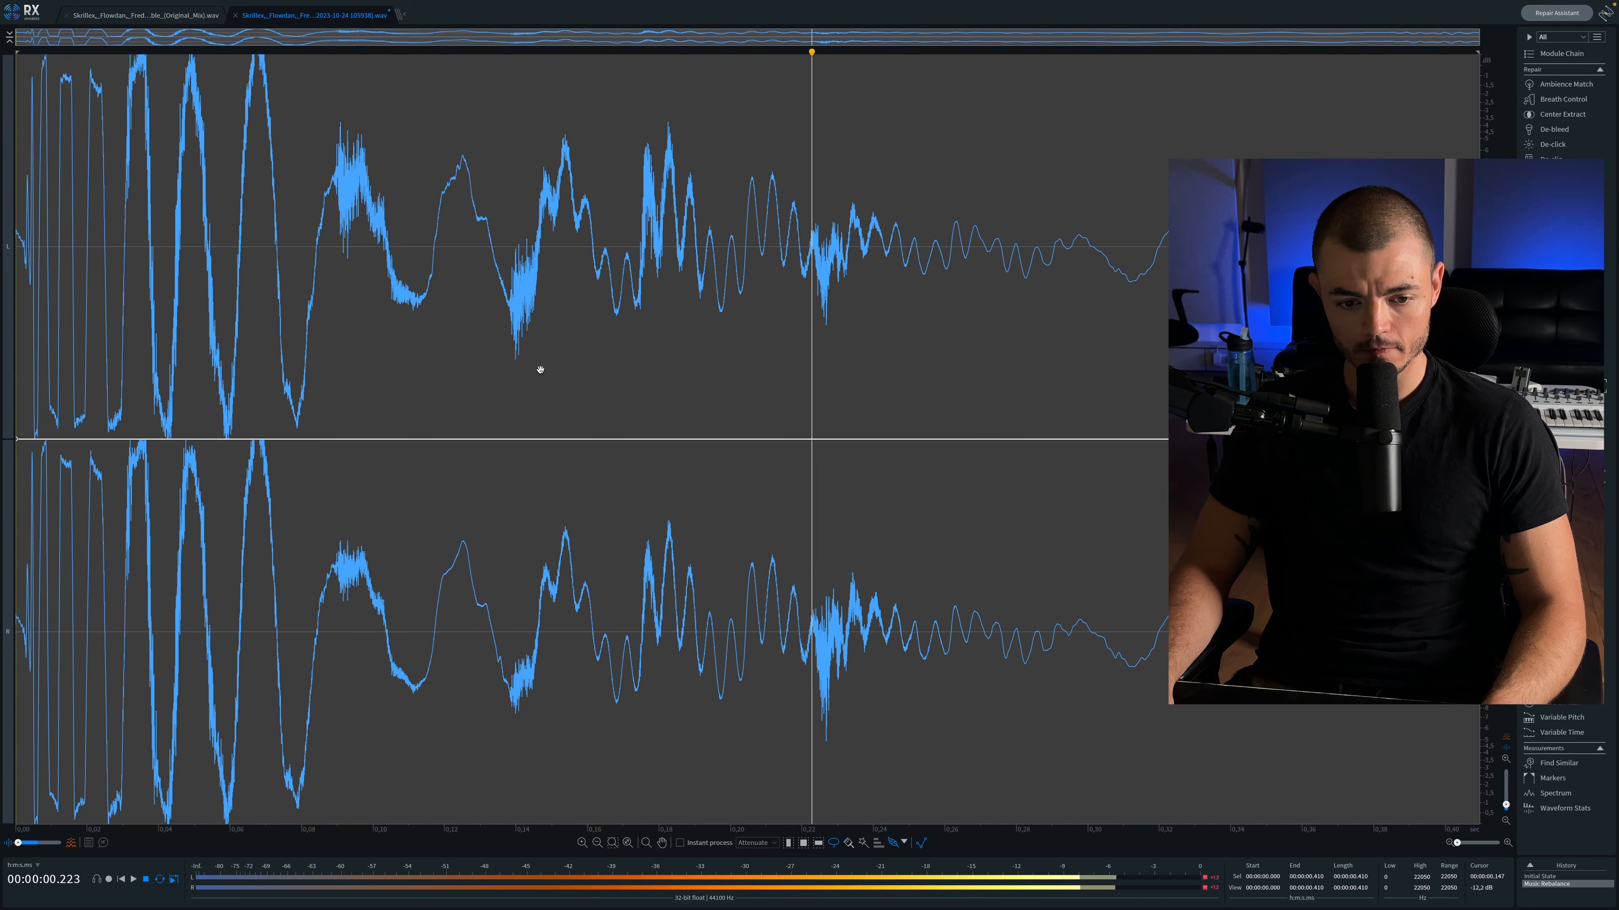
pyautogui.press('space')
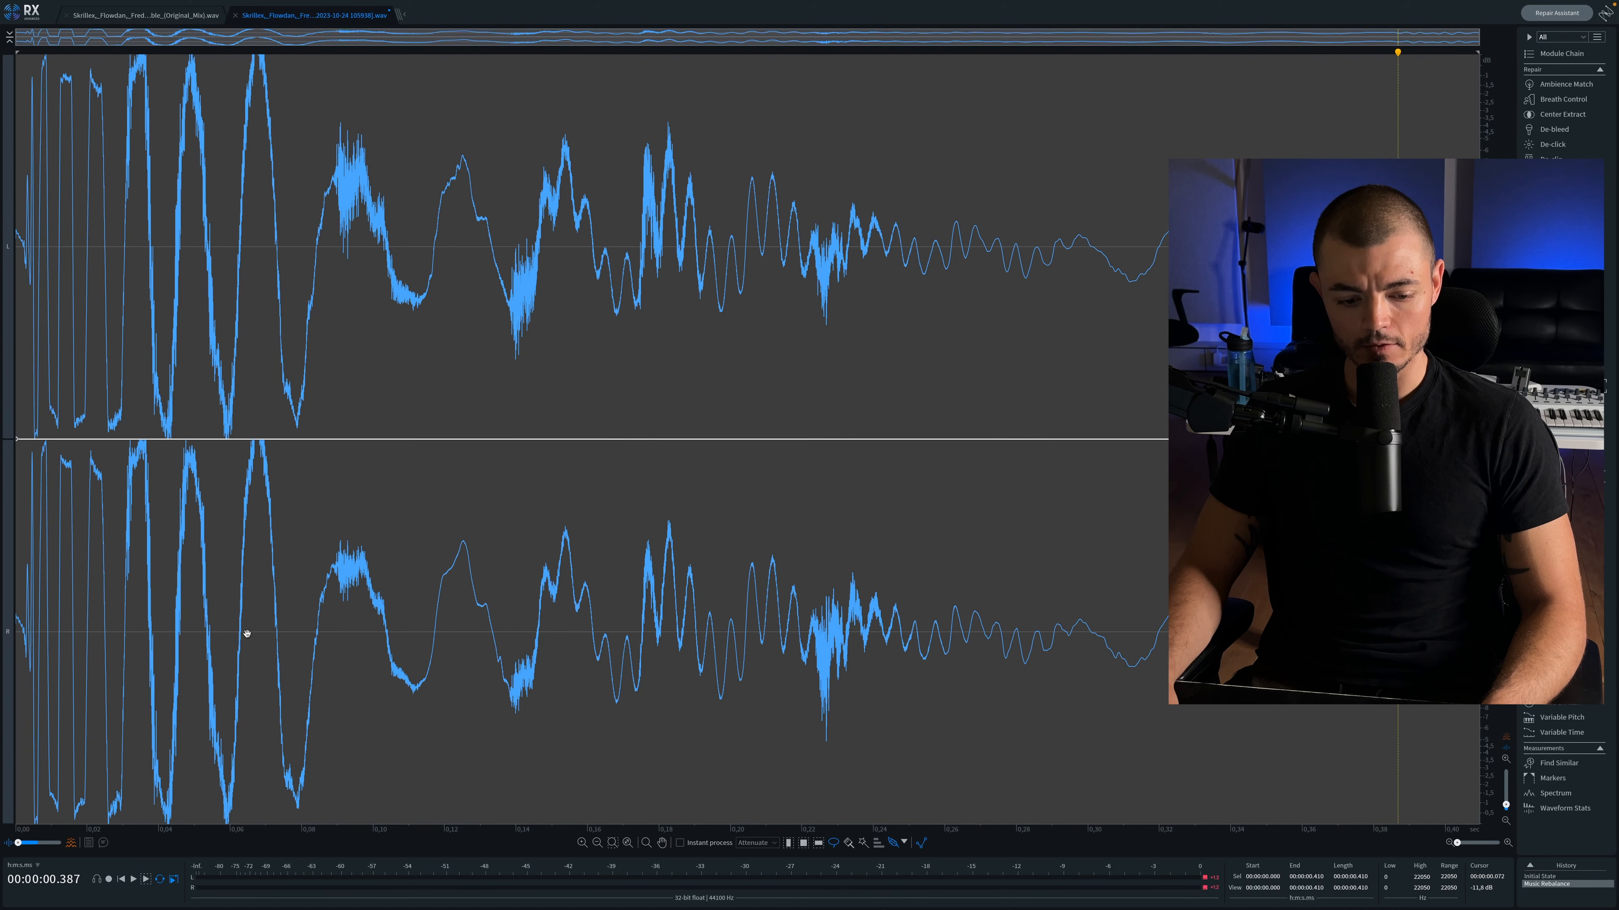
# Show the spectrogram, lasso the high frequencies above the kick's body across its full length, silence them and play it back.
pyautogui.moveTo(19, 844); pyautogui.dragTo(61, 843)
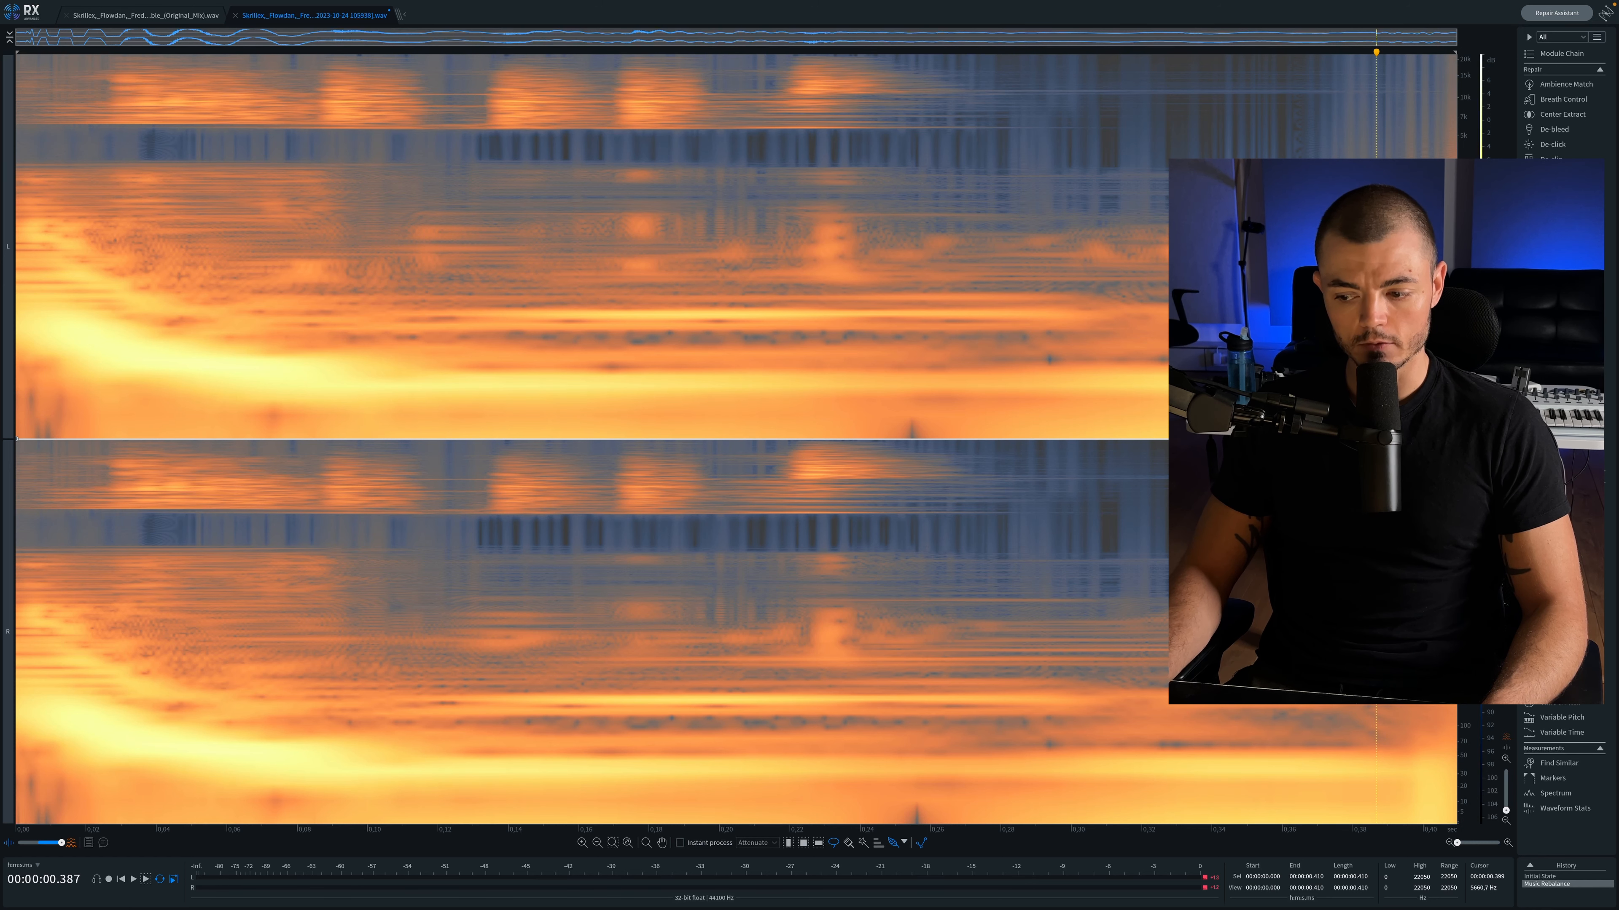
pyautogui.moveTo(1376, 610)
pyautogui.mouseDown()
pyautogui.moveTo(645, 600)
pyautogui.moveTo(16, 55)
pyautogui.mouseUp()
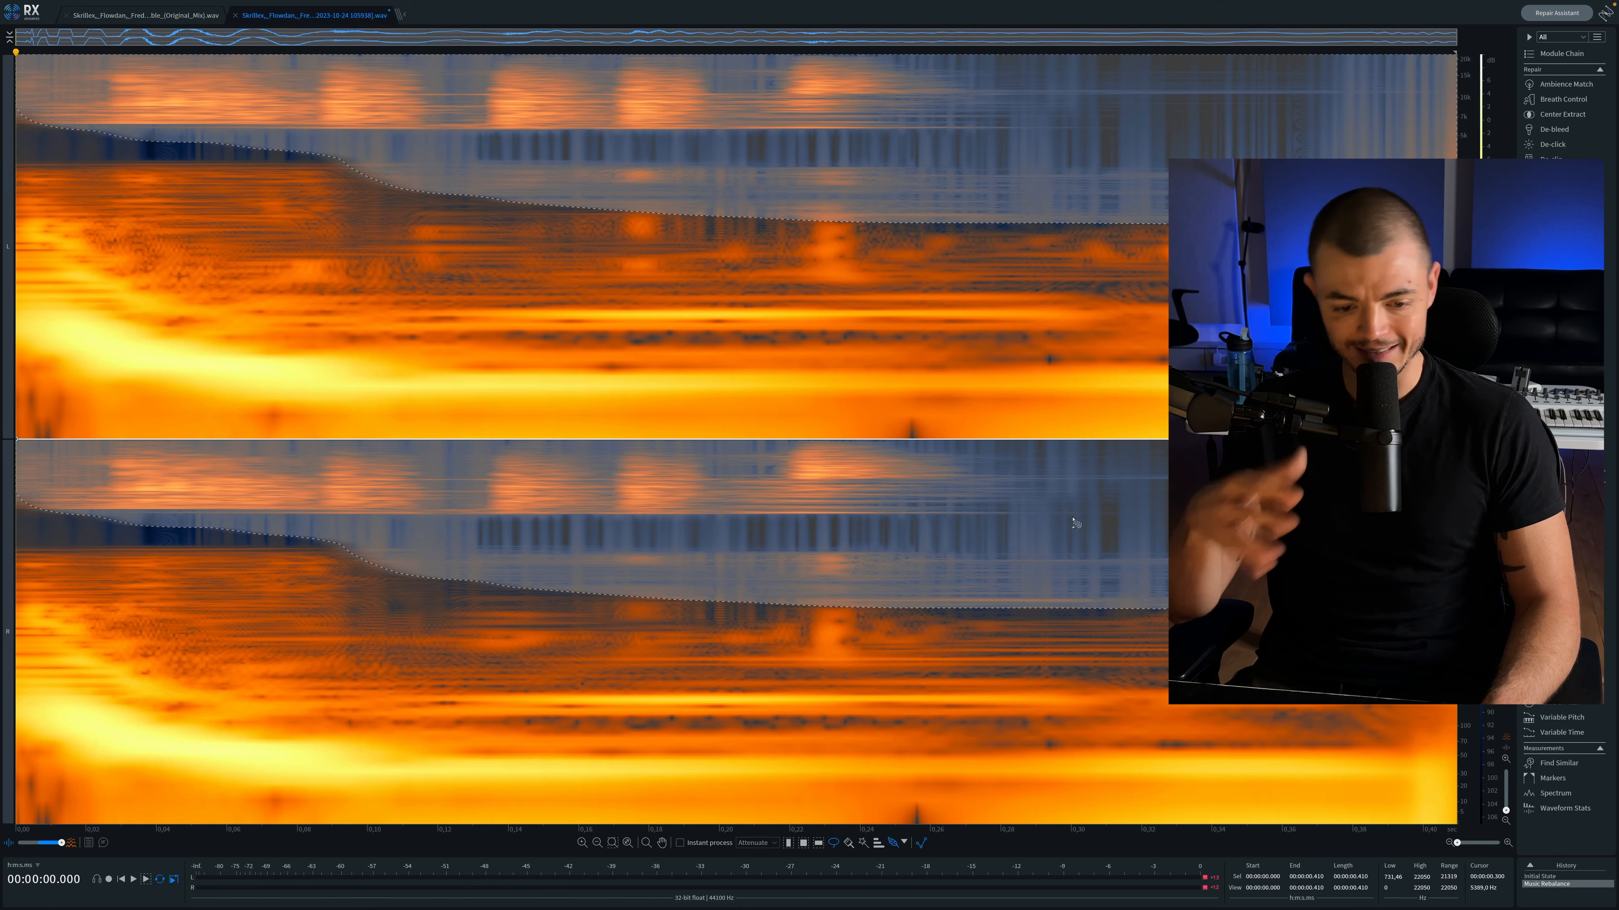
pyautogui.press('BackSpace')
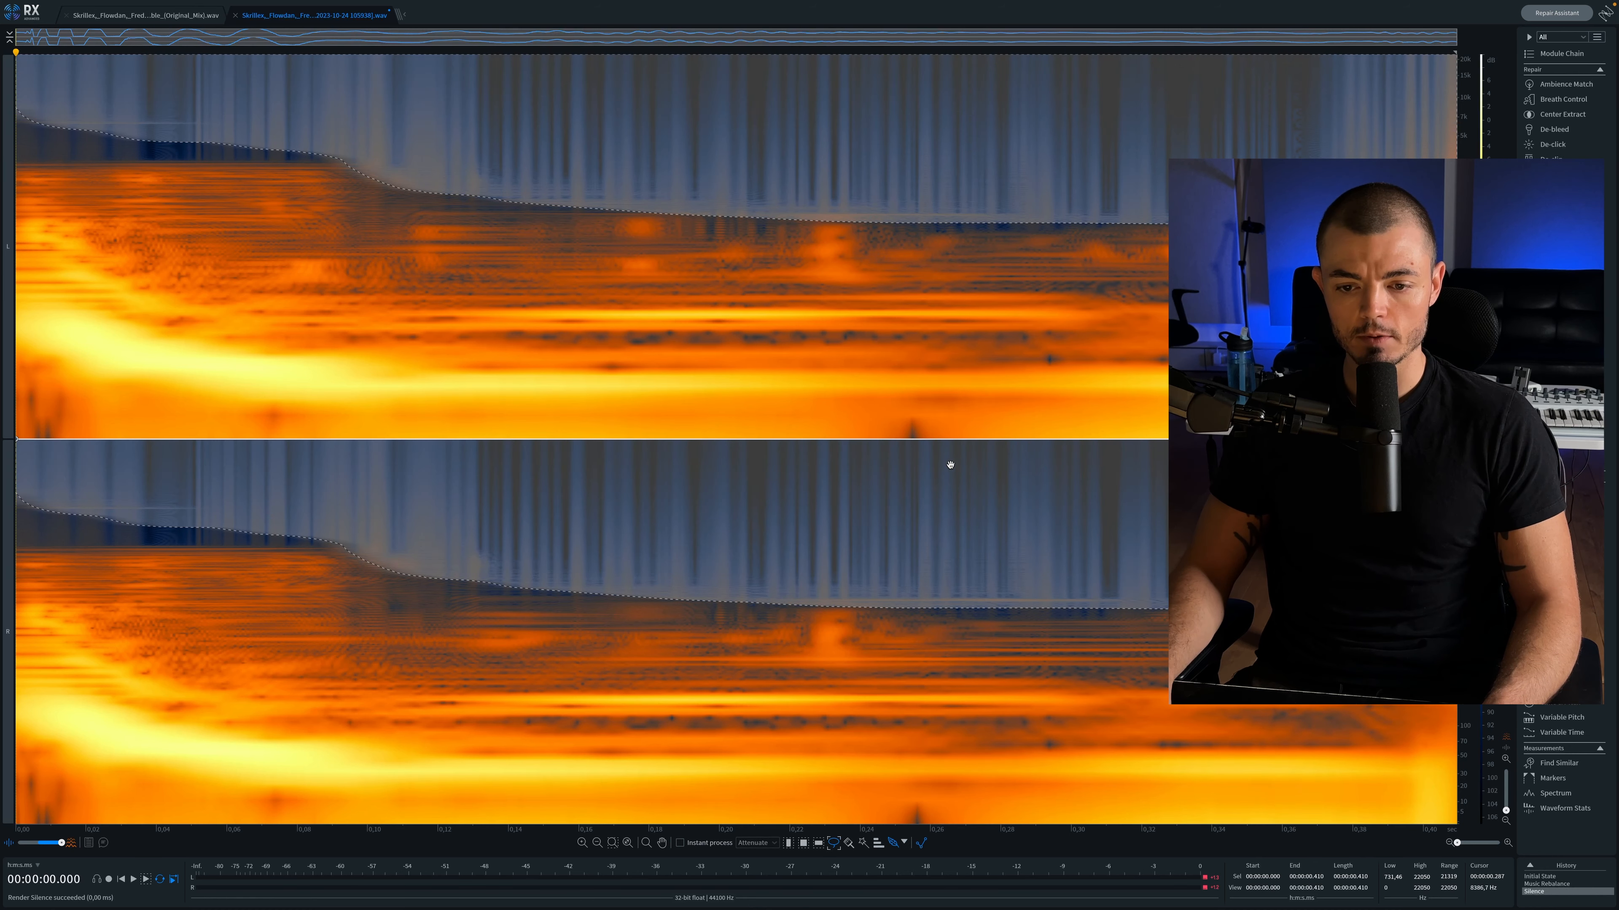
pyautogui.click(545, 306)
pyautogui.press('space')
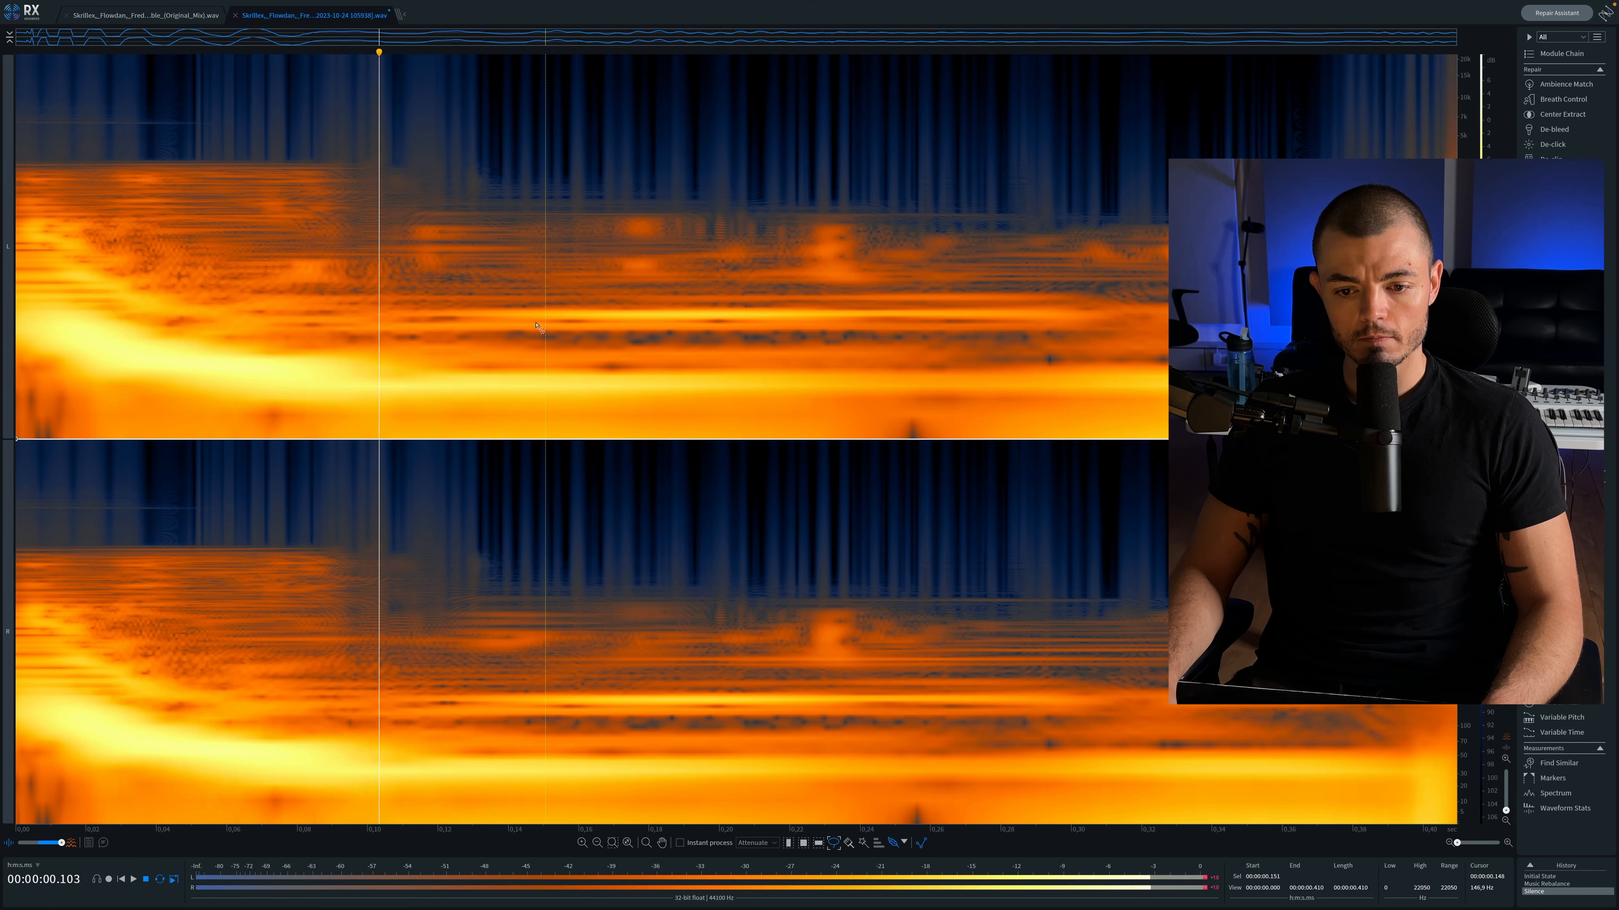
pyautogui.press('space')
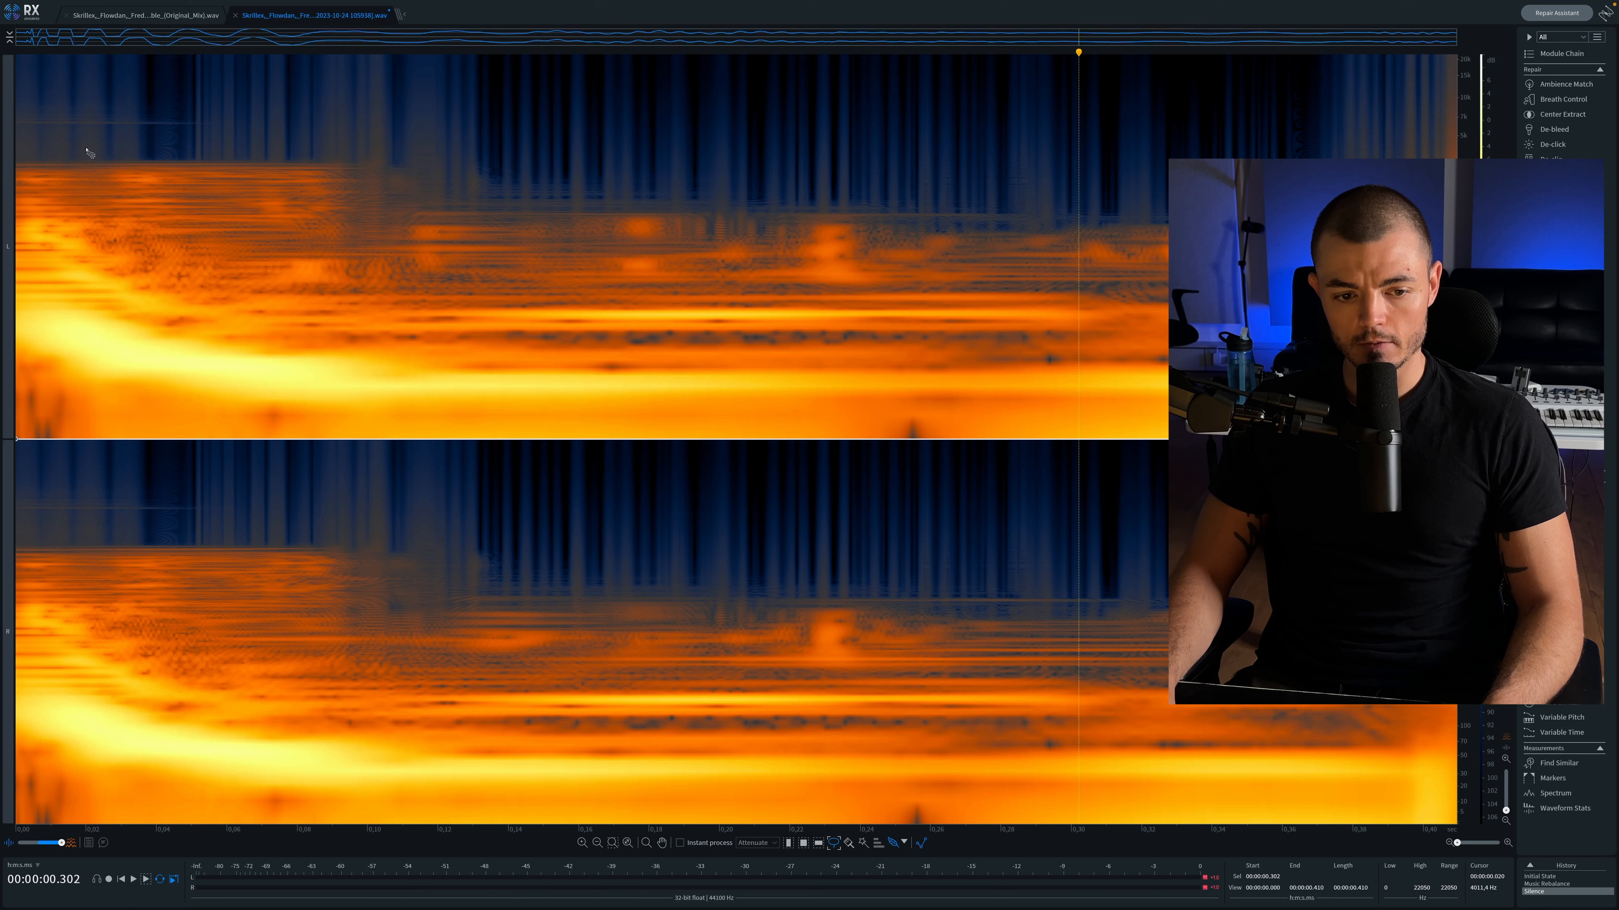
# Lasso the area above the kick's descending curve down to its low harmonics and silence it.
pyautogui.moveTo(71, 147); pyautogui.dragTo(108, 188)
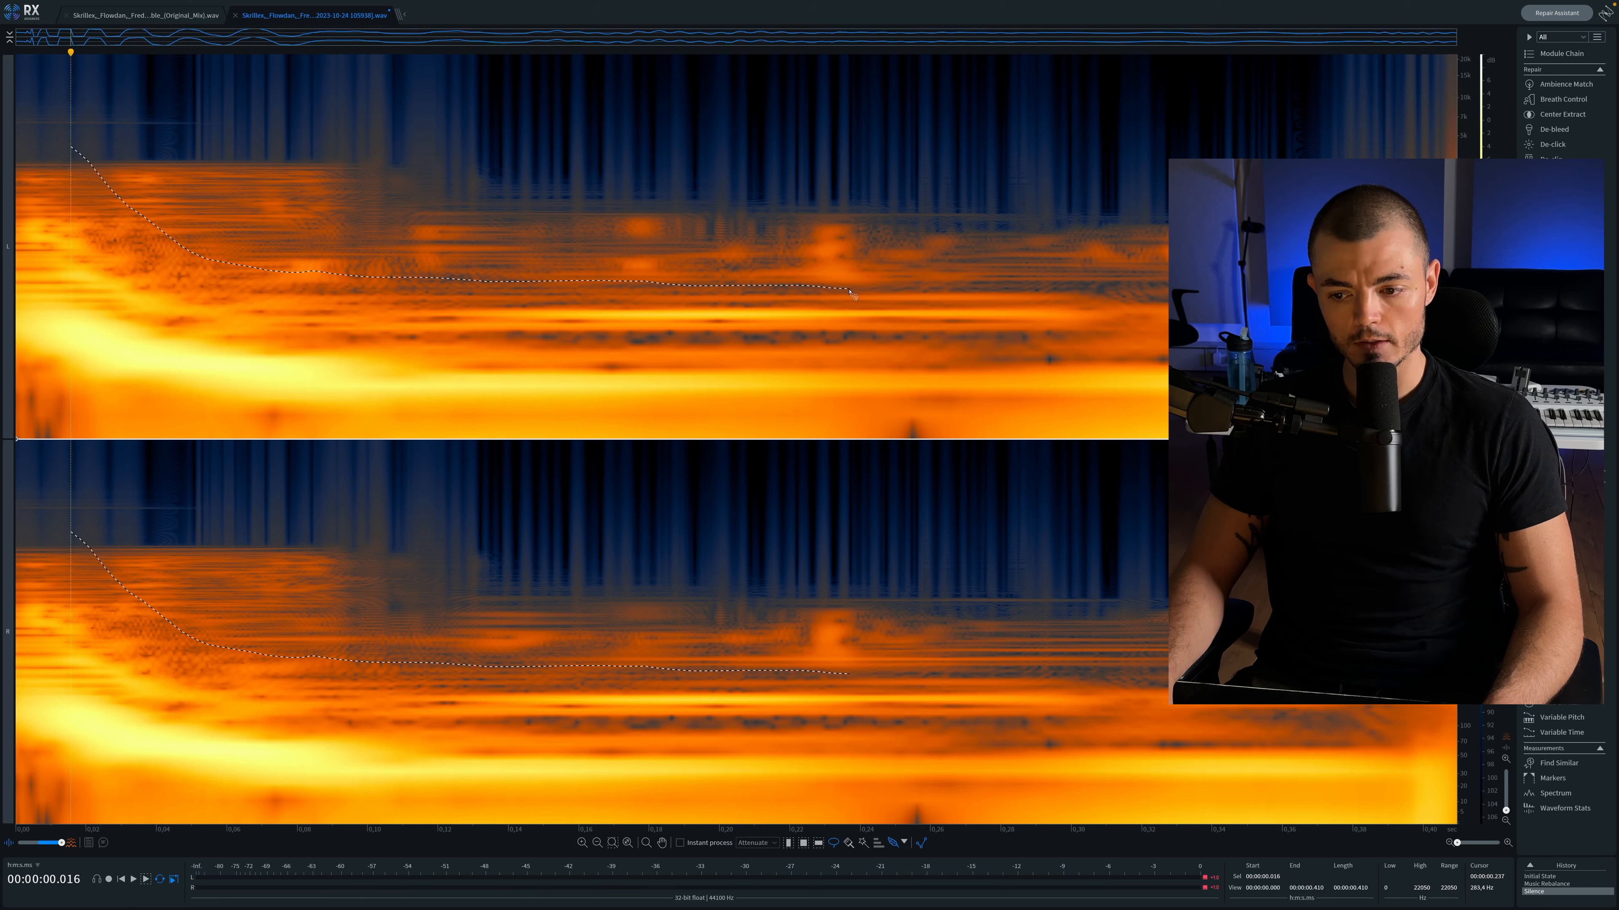
pyautogui.moveTo(1045, 290)
pyautogui.mouseDown()
pyautogui.moveTo(1402, 318)
pyautogui.moveTo(1430, 6)
pyautogui.mouseUp()
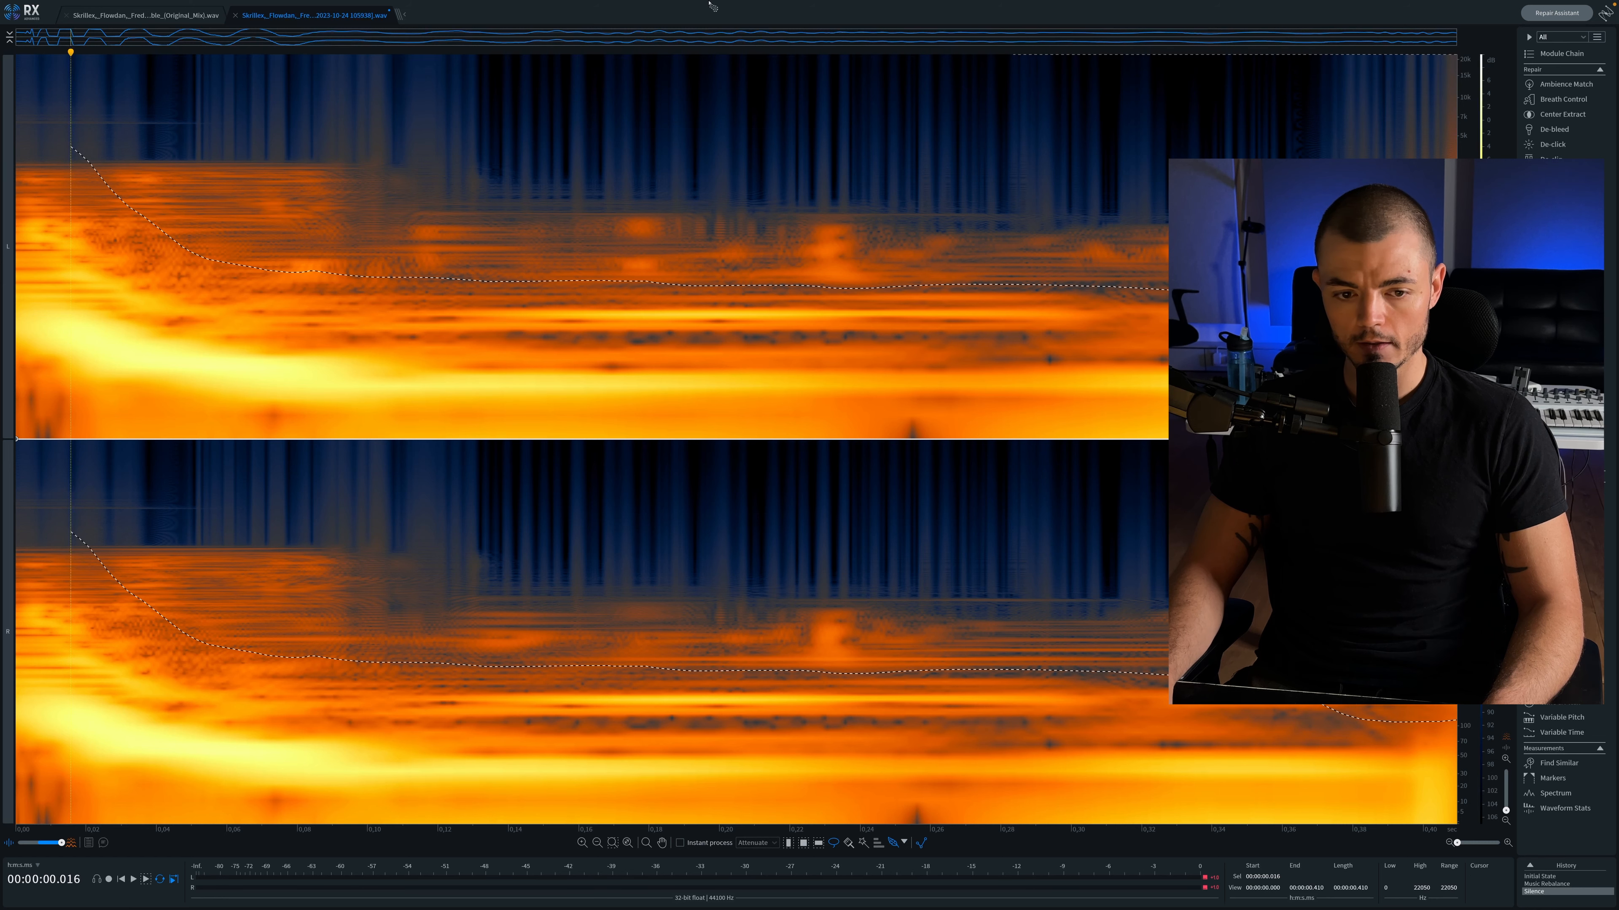
pyautogui.moveTo(712, 6); pyautogui.dragTo(381, 23)
pyautogui.moveTo(24, 26)
pyautogui.mouseDown()
pyautogui.moveTo(16, 146)
pyautogui.moveTo(208, 261)
pyautogui.moveTo(227, 253)
pyautogui.mouseUp()
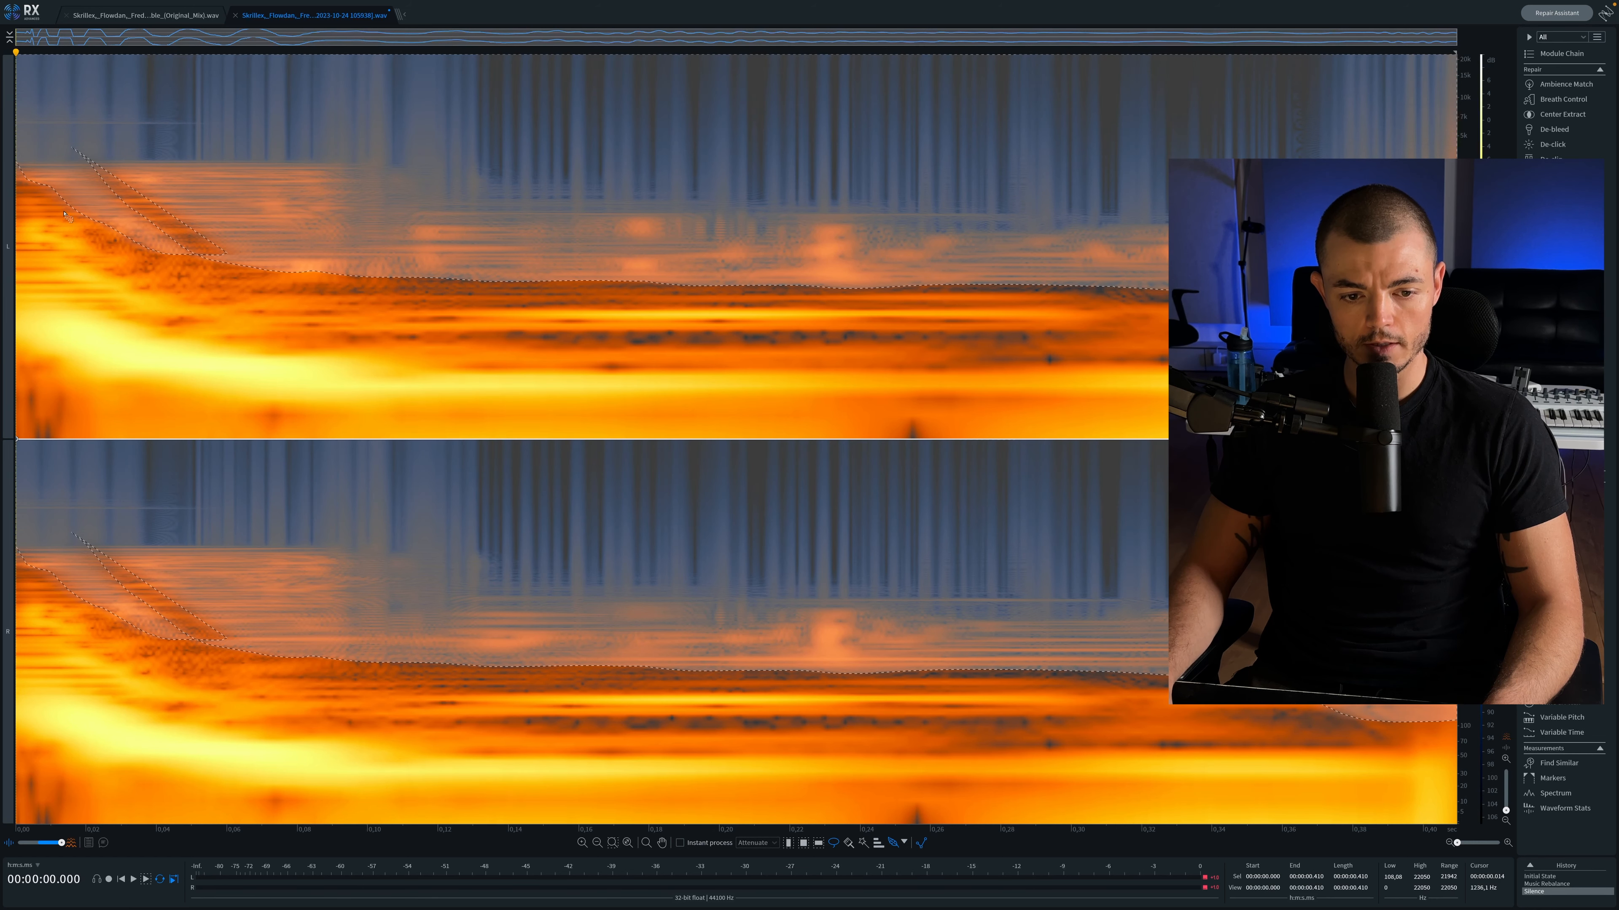
pyautogui.press('Delete')
# Silence the leftover patch beside the curve near the kick's start, clear the selection and play back the sound.
pyautogui.moveTo(75, 150); pyautogui.dragTo(97, 145)
pyautogui.press('Delete')
pyautogui.hotkey('ctrl', 'd')
pyautogui.press('space')
pyautogui.press('space')
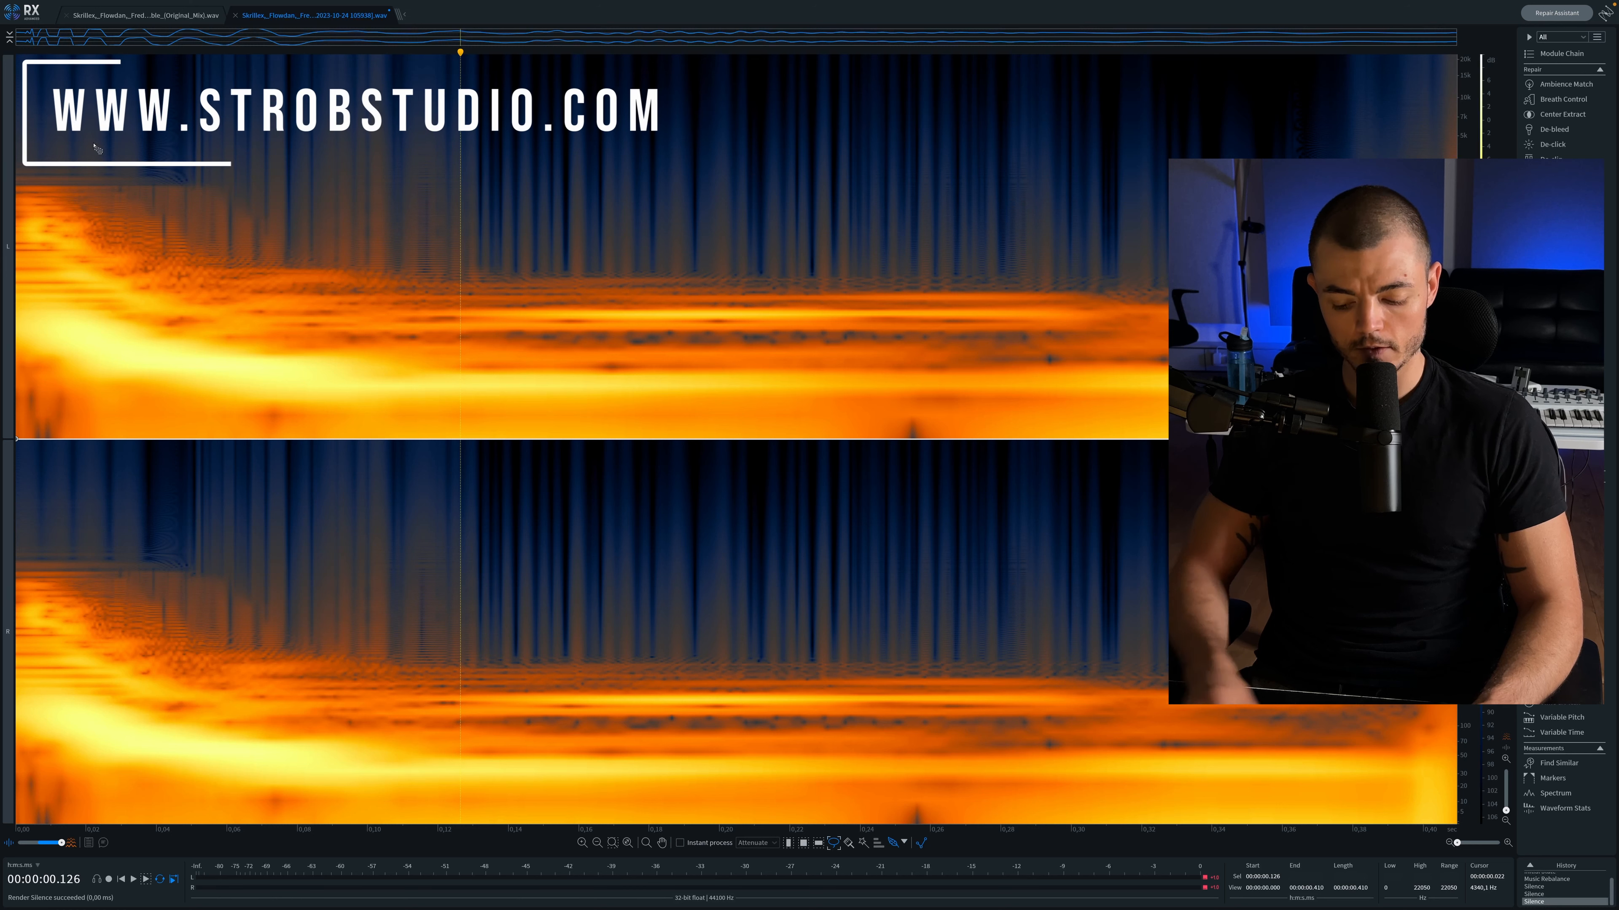
pyautogui.press('space')
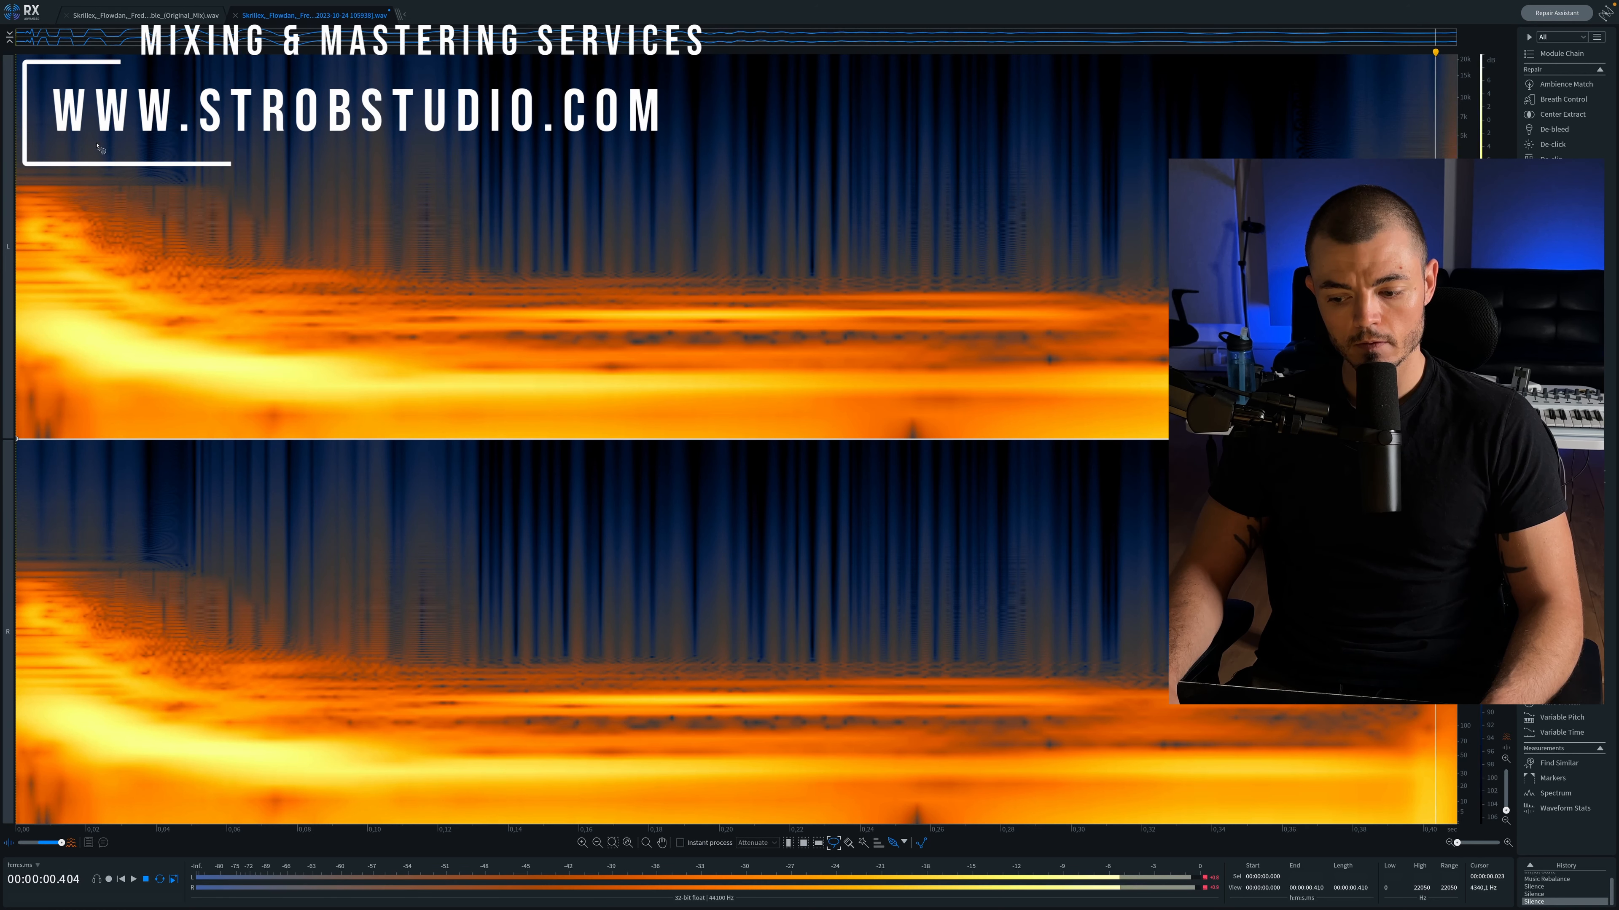
pyautogui.press('space')
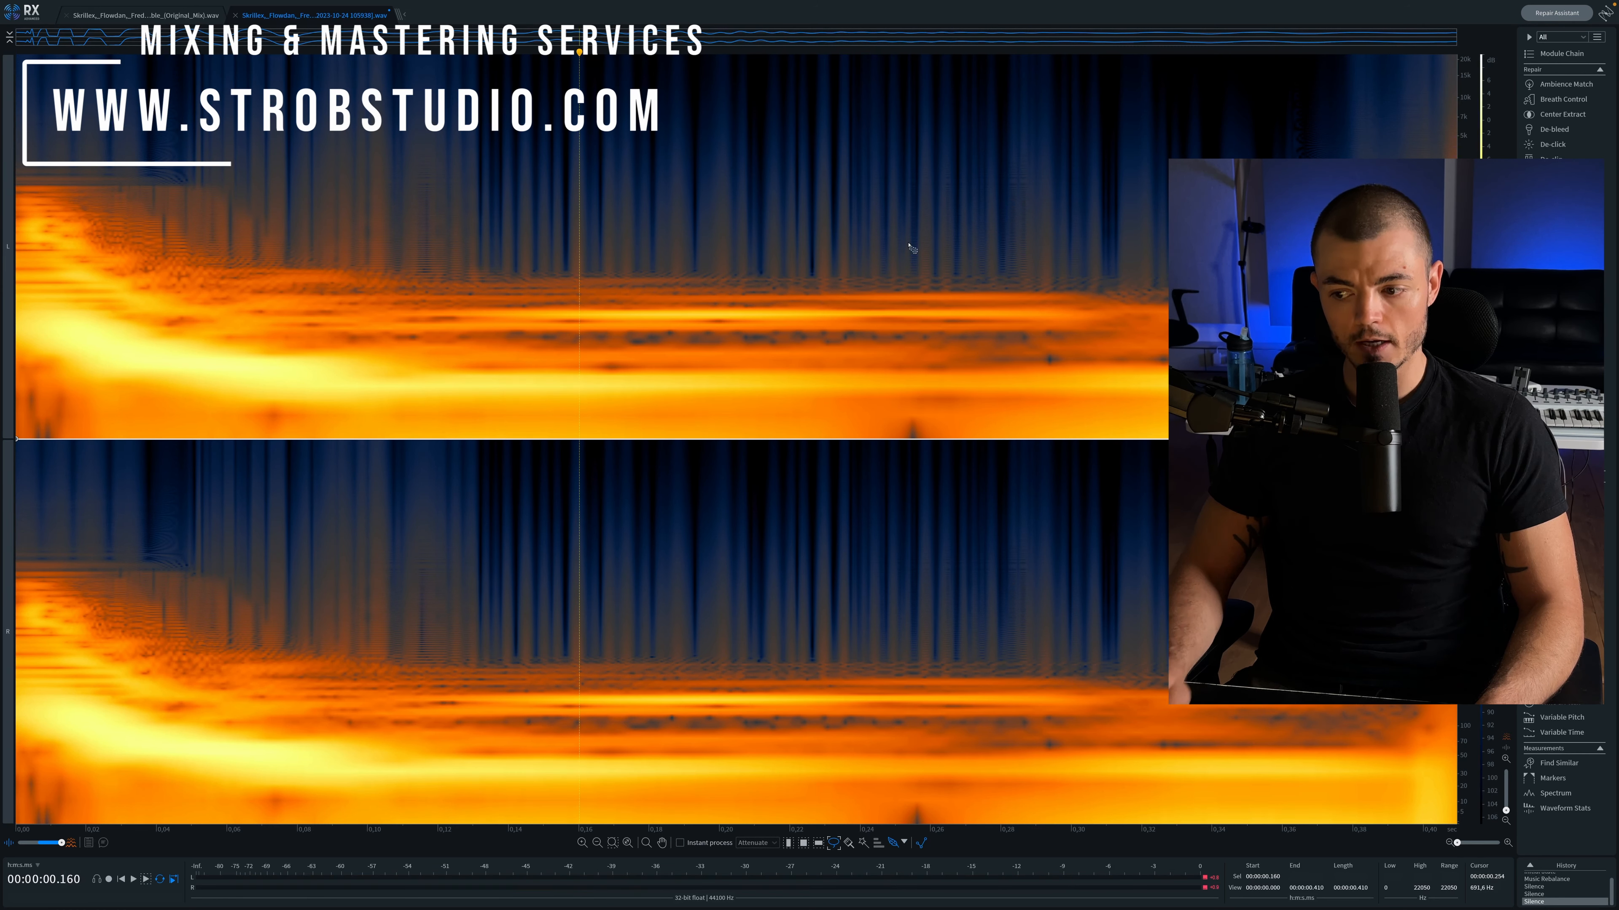
# Silence the harmonics above the fundamental from about 0.076 s to the kick's end and play back the sound.
pyautogui.moveTo(282, 252)
pyautogui.mouseDown()
pyautogui.moveTo(992, 363)
pyautogui.moveTo(1455, 337)
pyautogui.mouseUp()
pyautogui.moveTo(1474, 135)
pyautogui.mouseDown()
pyautogui.moveTo(939, 108)
pyautogui.moveTo(376, 137)
pyautogui.mouseUp()
pyautogui.press('BackSpace')
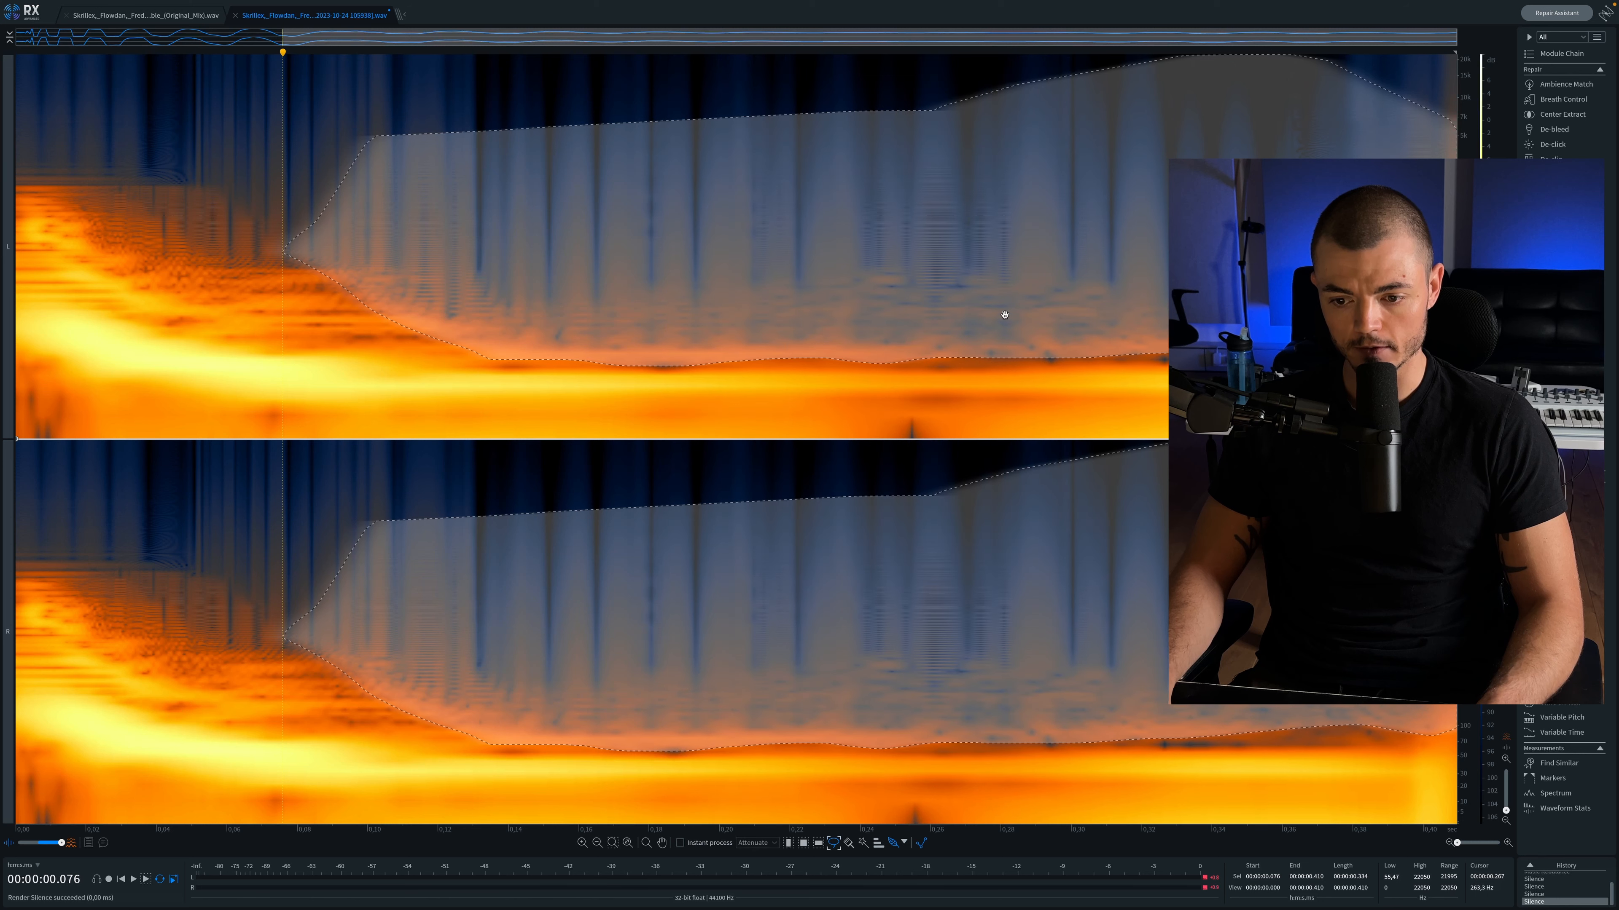
pyautogui.click(246, 303)
pyautogui.press('space')
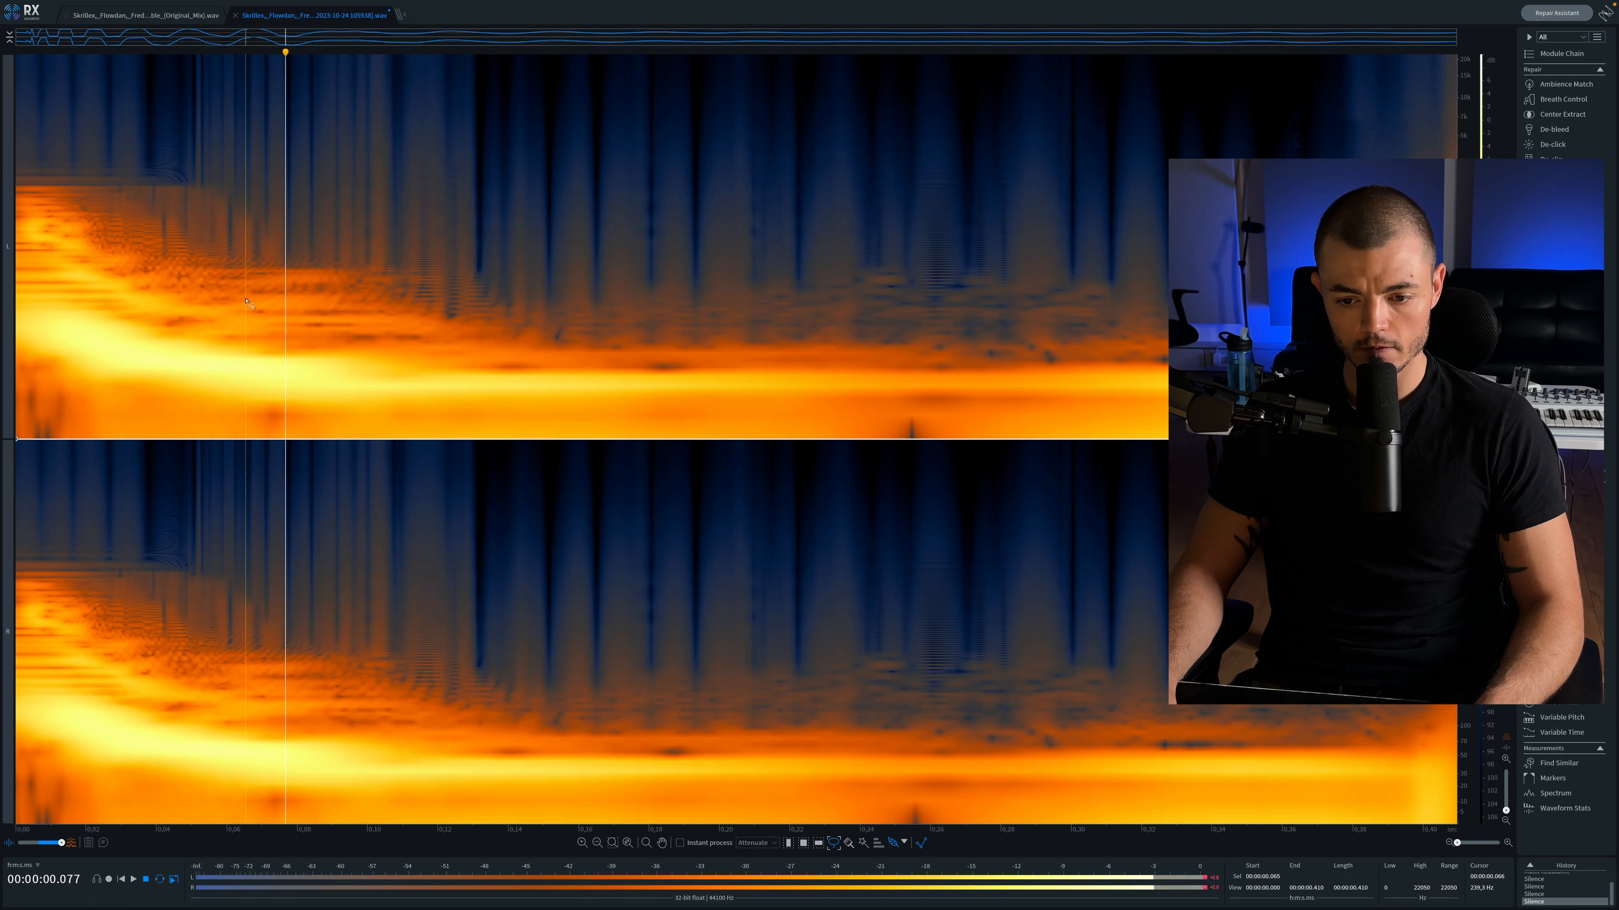
pyautogui.press('space')
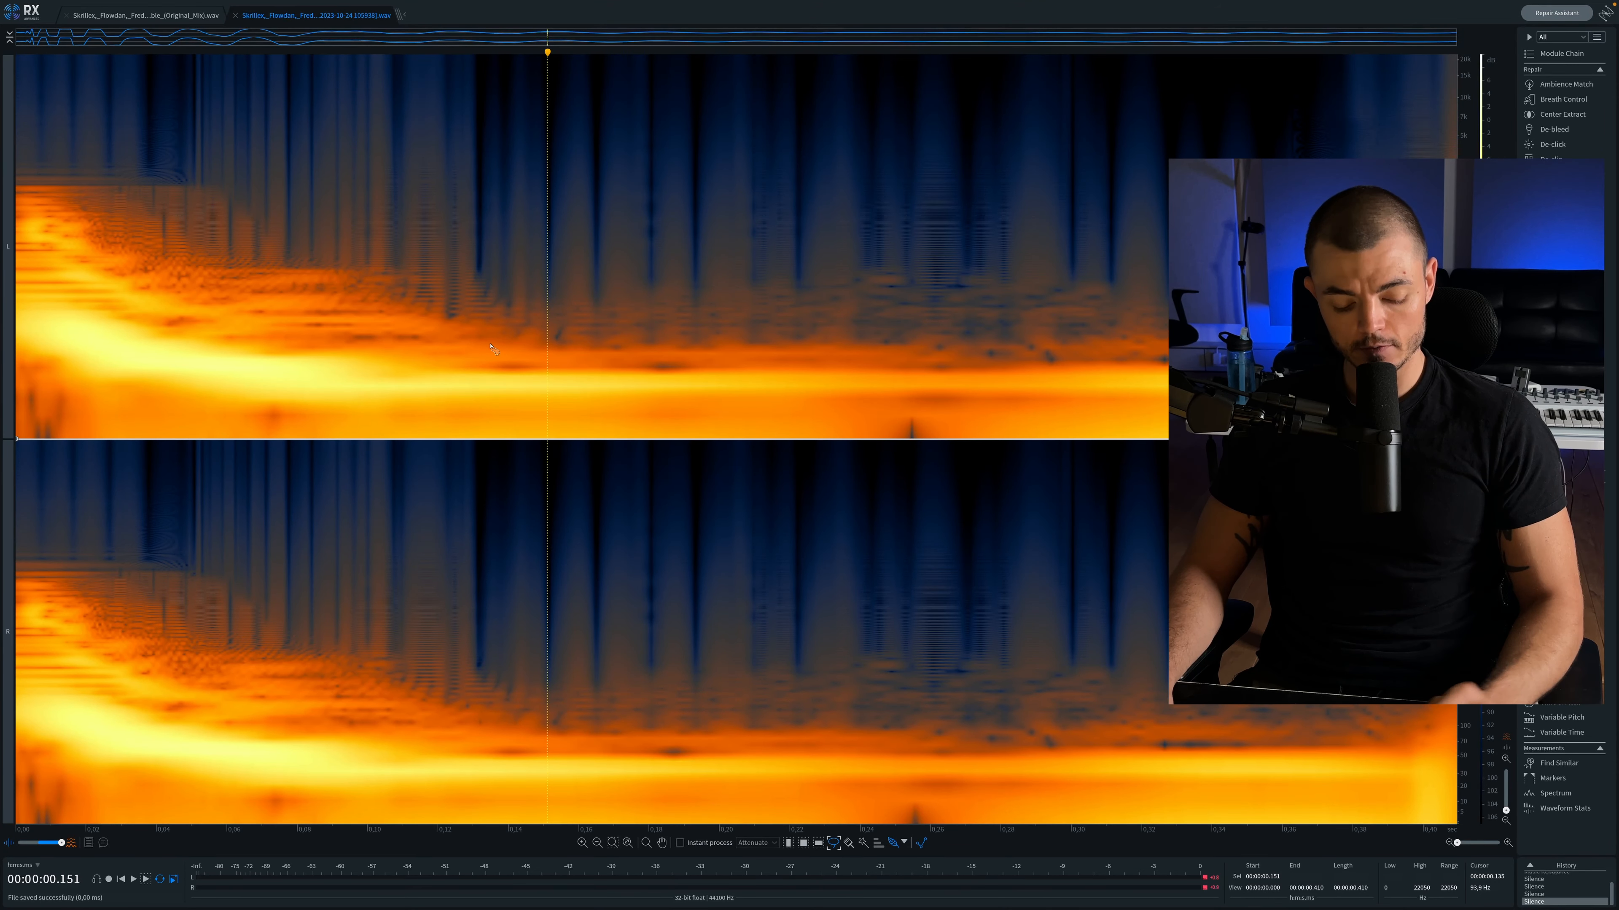
# Switch back to Ableton Live and play the cleaned kick clip from just before its start.
pyautogui.press('super+Tab')
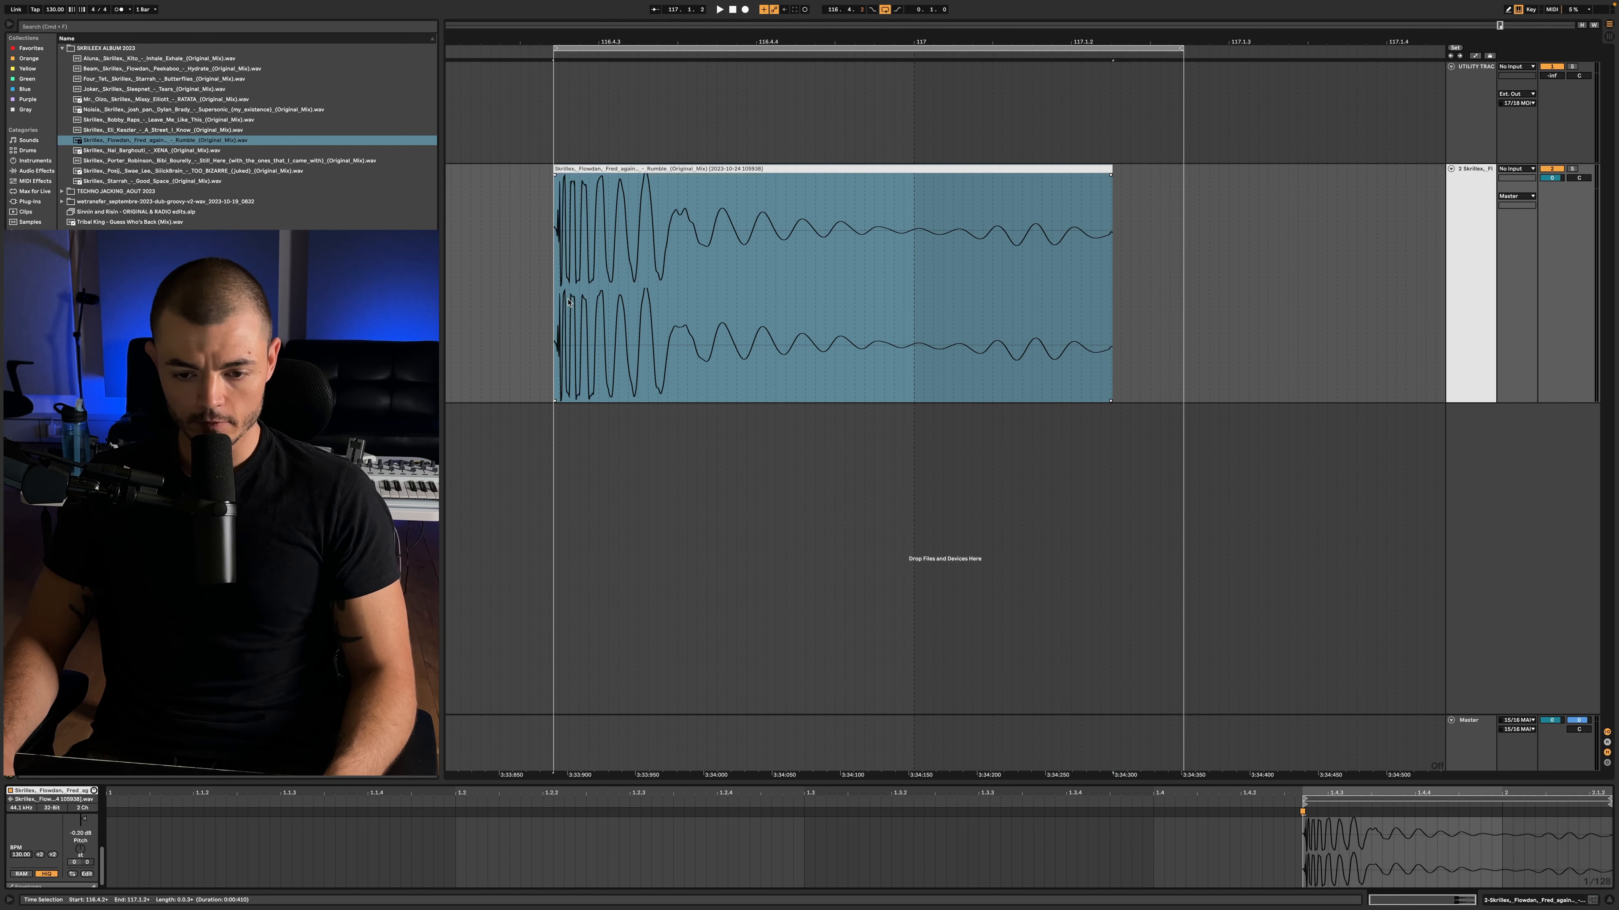
pyautogui.scroll(3, 569, 303)
pyautogui.scroll(-5, 564, 281)
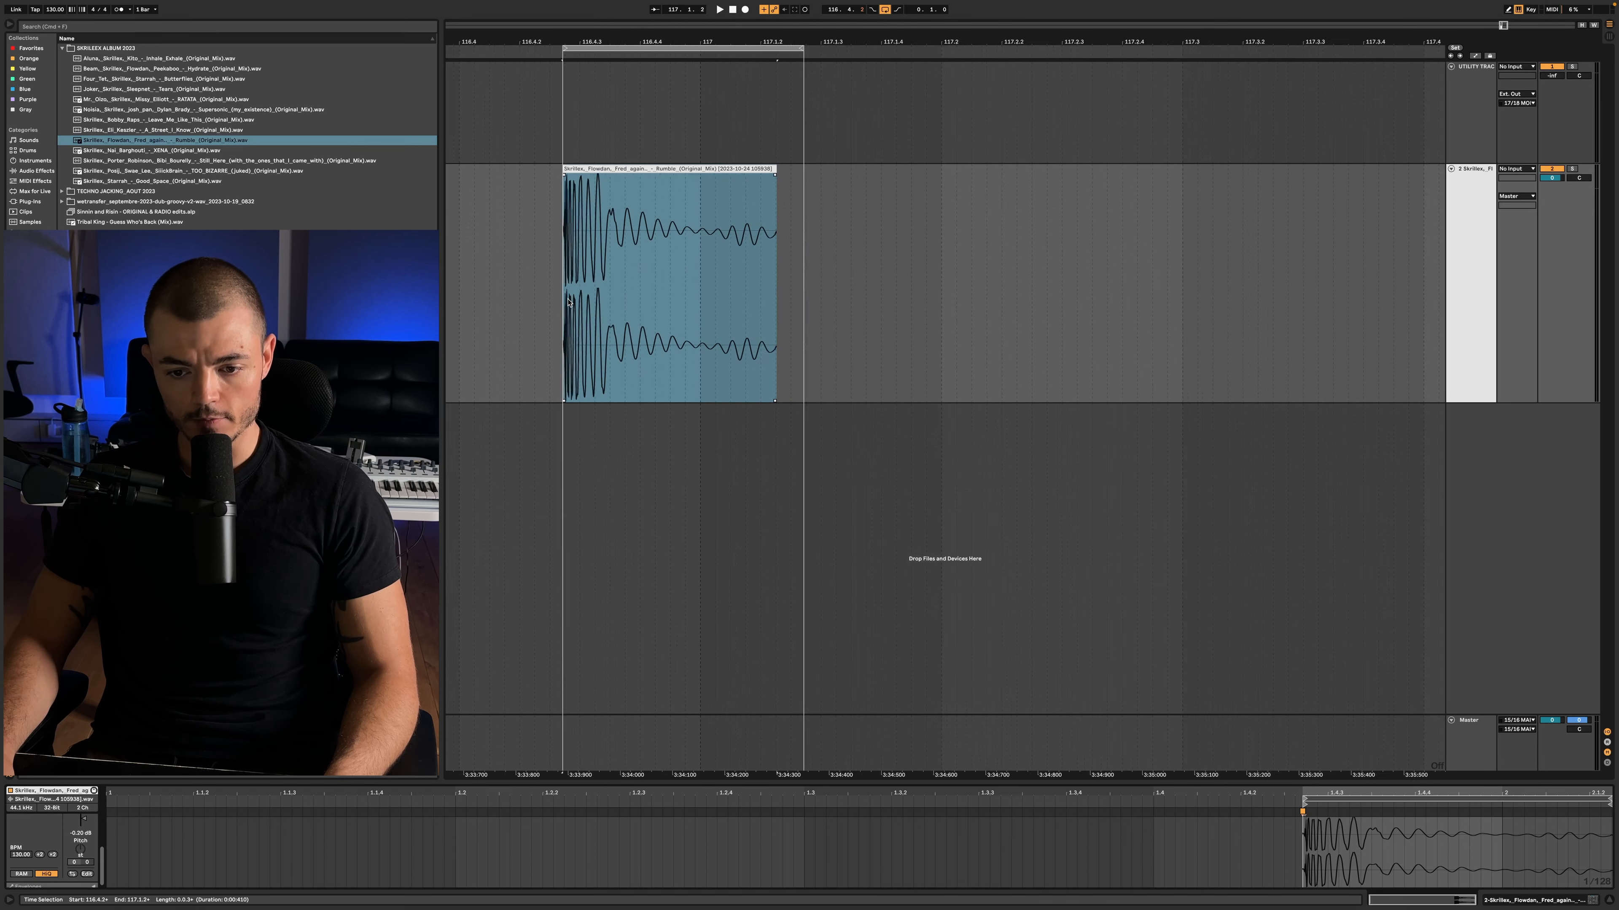
pyautogui.click(552, 259)
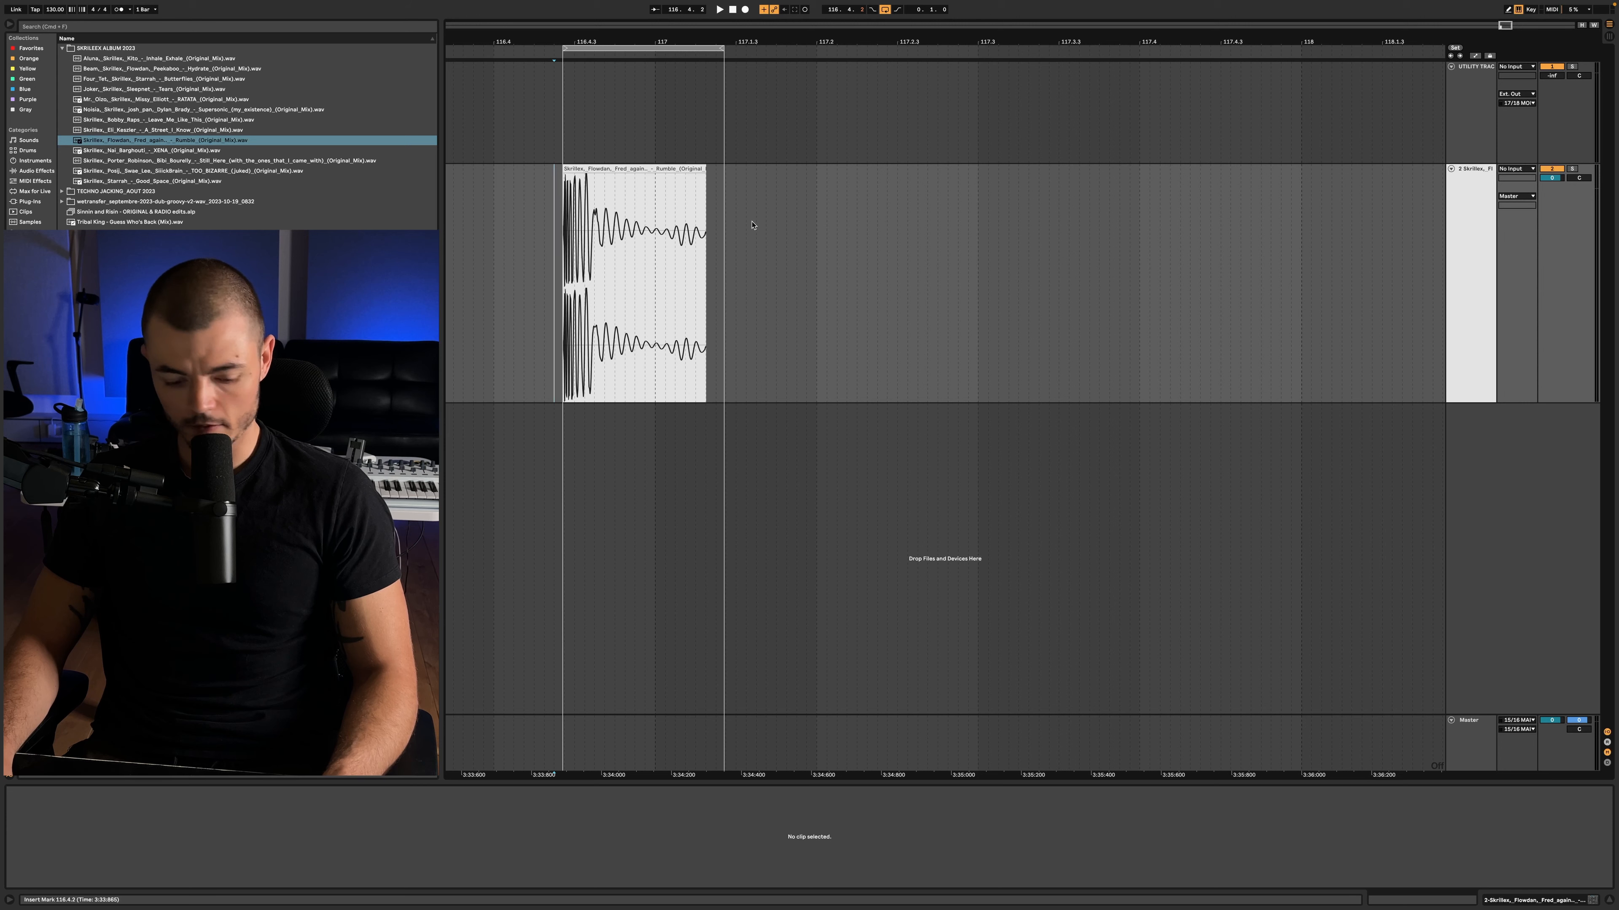
pyautogui.press('space')
pyautogui.press('super+Tab')
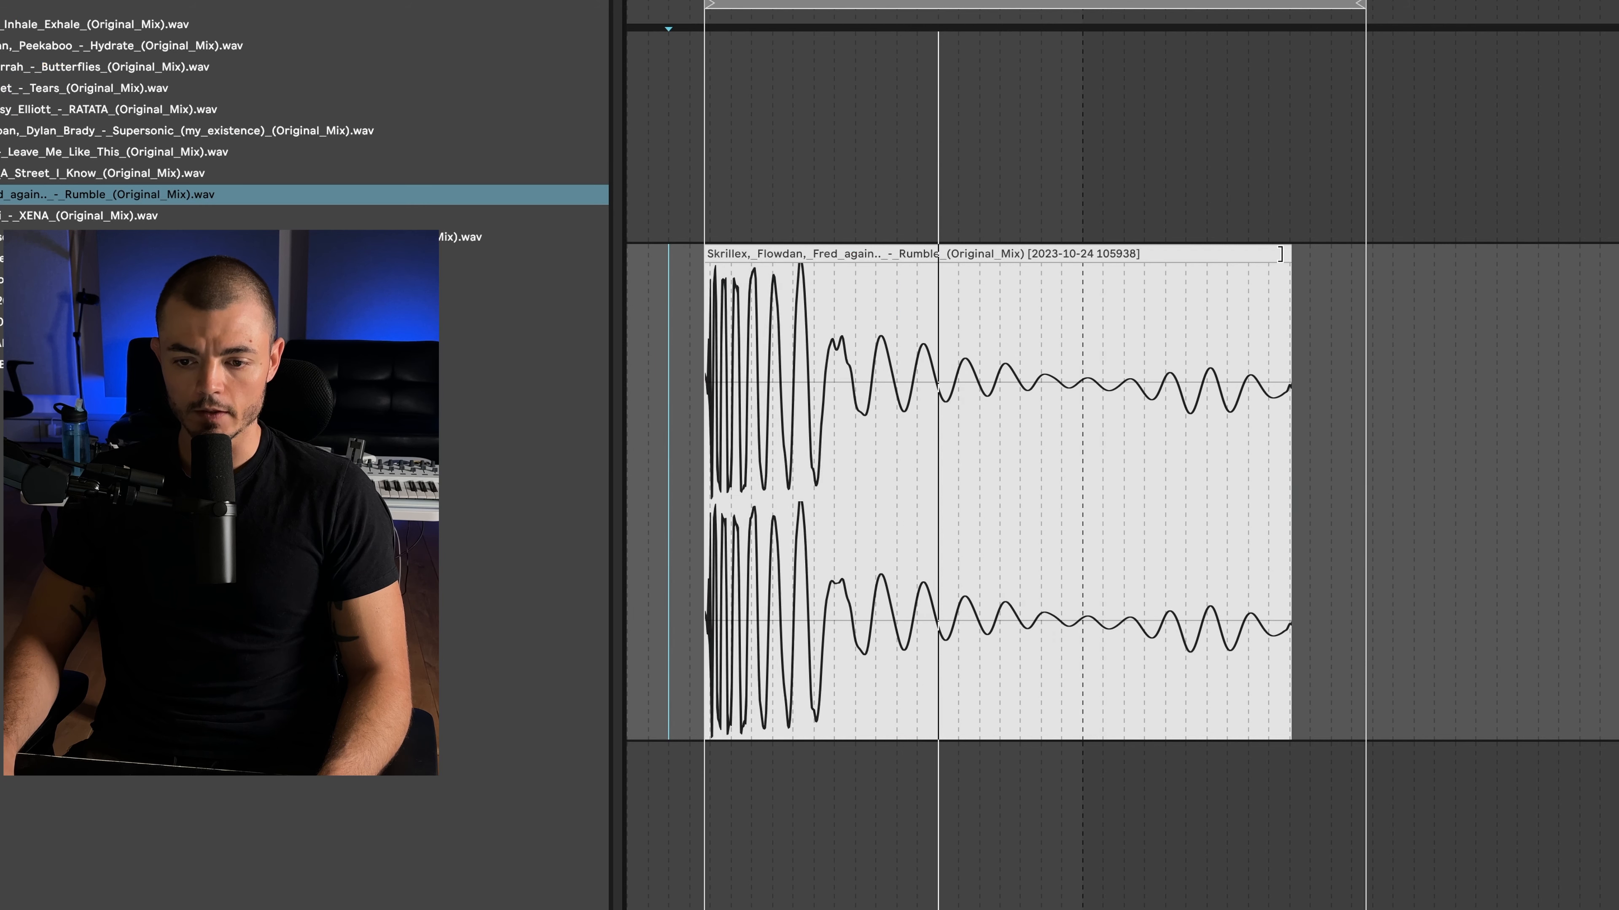
# Shorten the kick clip to cut off its rising tail and add a fade-out at the end.
pyautogui.moveTo(1281, 254); pyautogui.dragTo(1071, 273)
pyautogui.moveTo(1122, 500); pyautogui.dragTo(1008, 503)
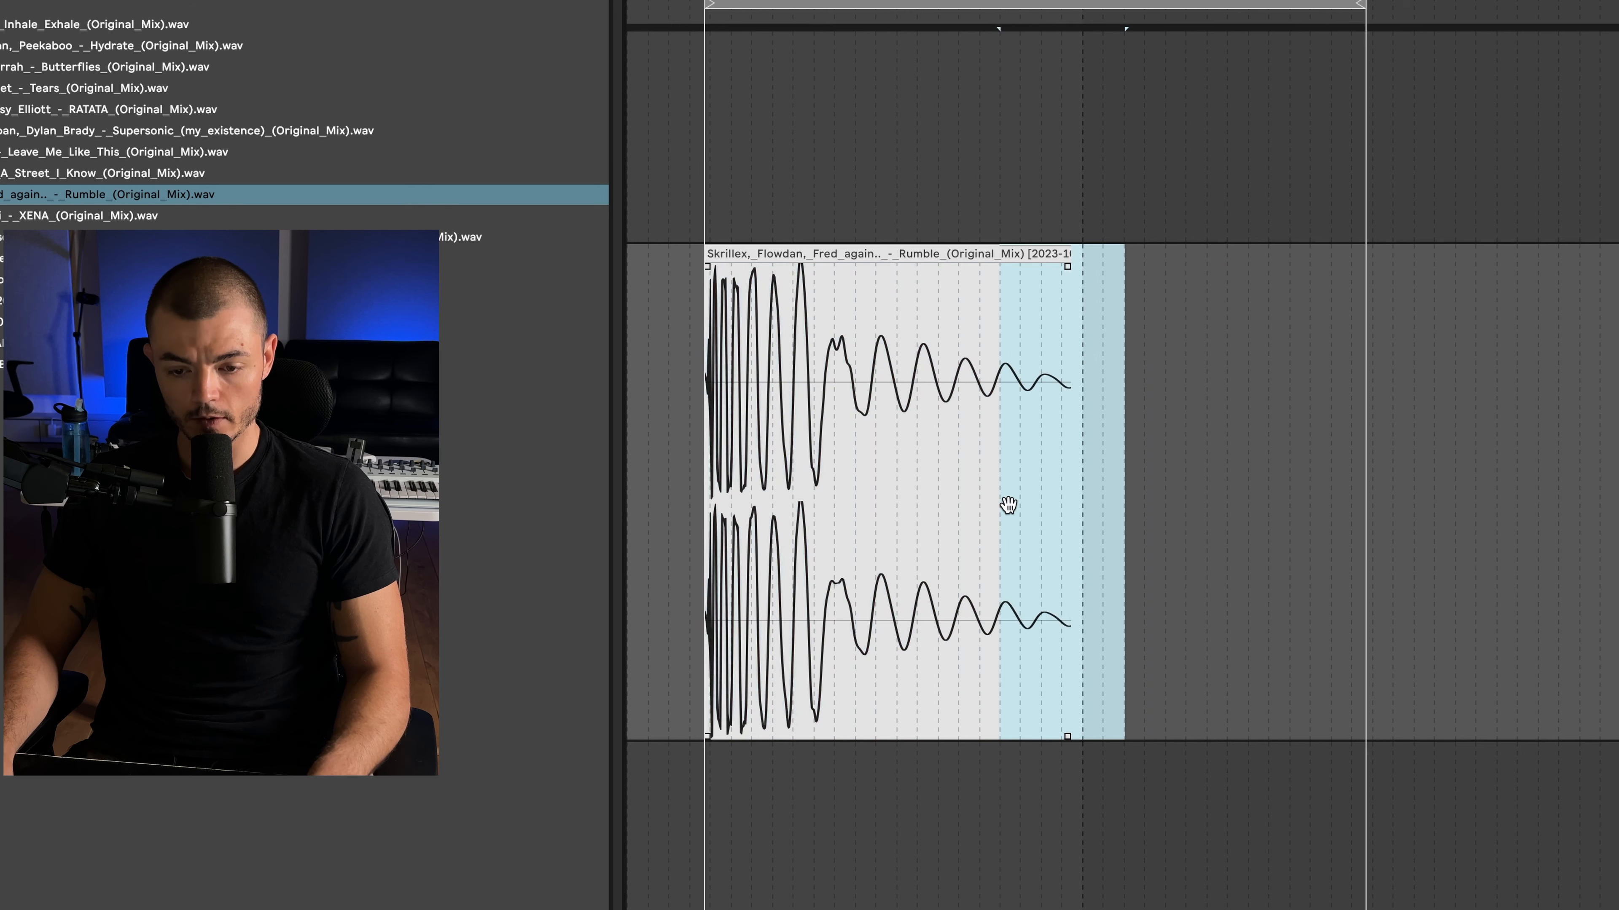
pyautogui.press('super+alt+f')
# Add a short fade-in over the quiet section before the kick's first transient and consolidate the clip.
pyautogui.hscroll(-5, 693, 600)
pyautogui.scroll(5, 887, 429)
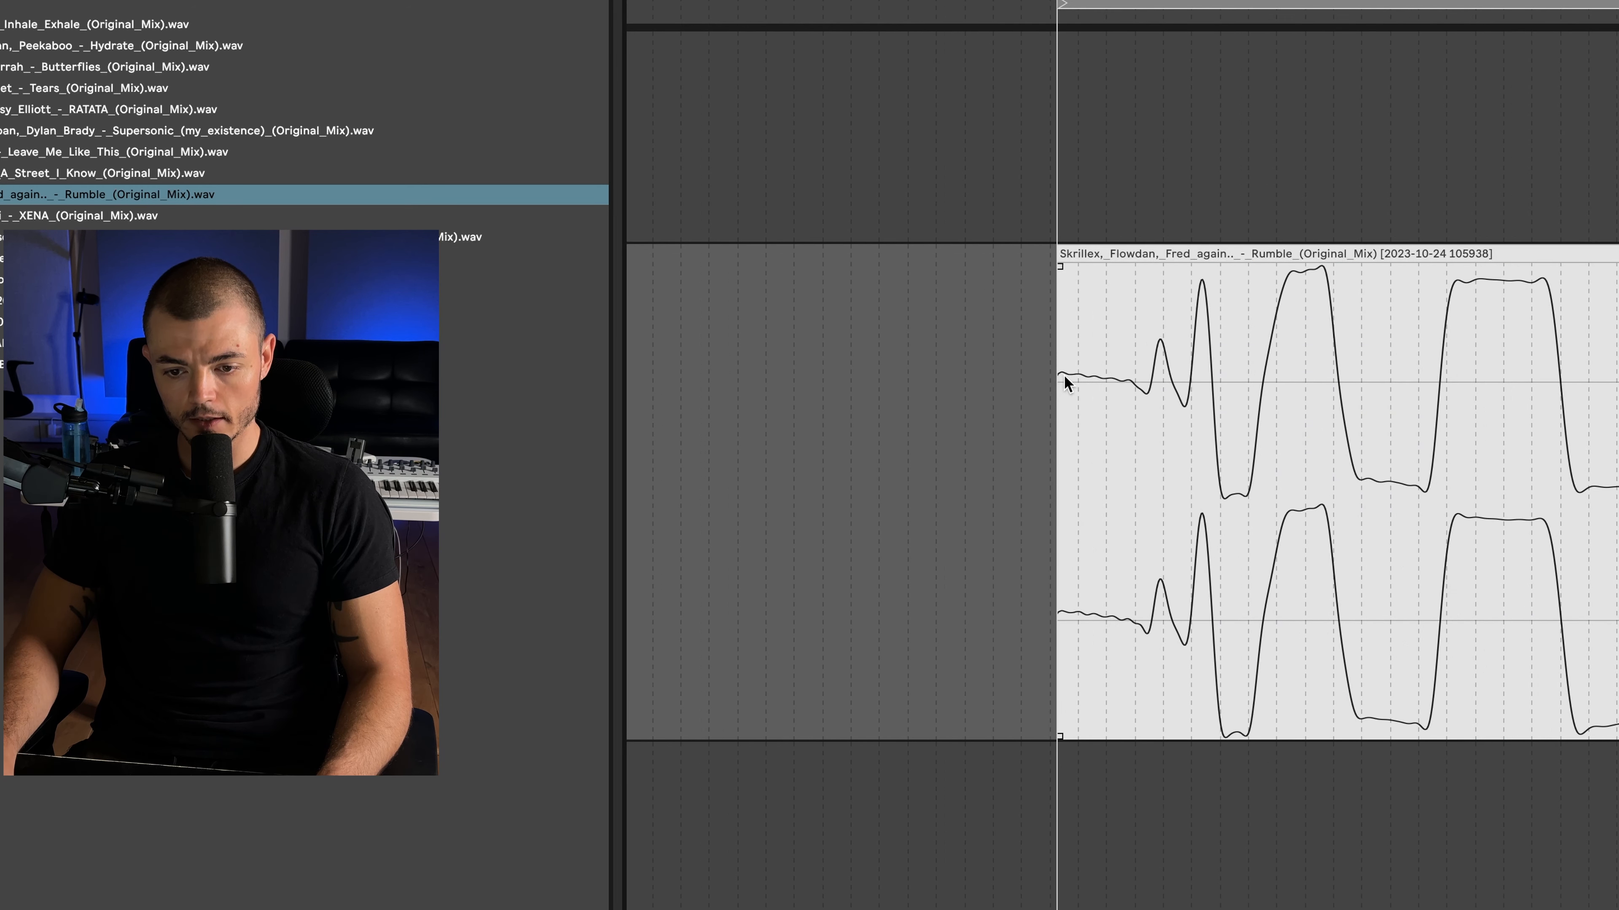
pyautogui.moveTo(1060, 268); pyautogui.dragTo(1144, 270)
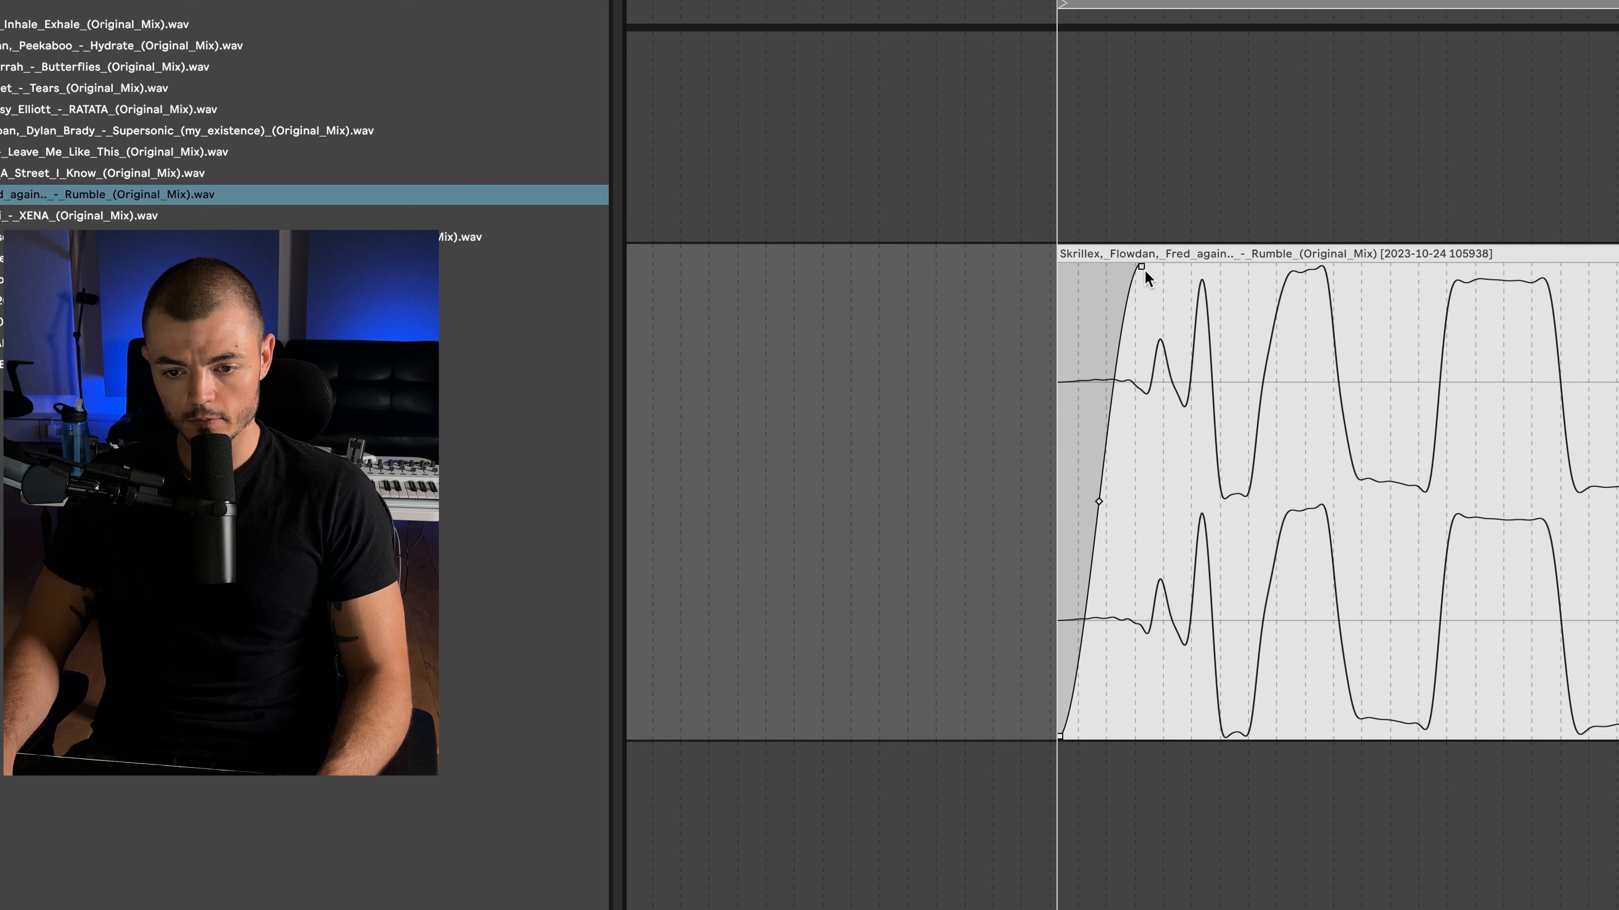
pyautogui.click(1202, 245)
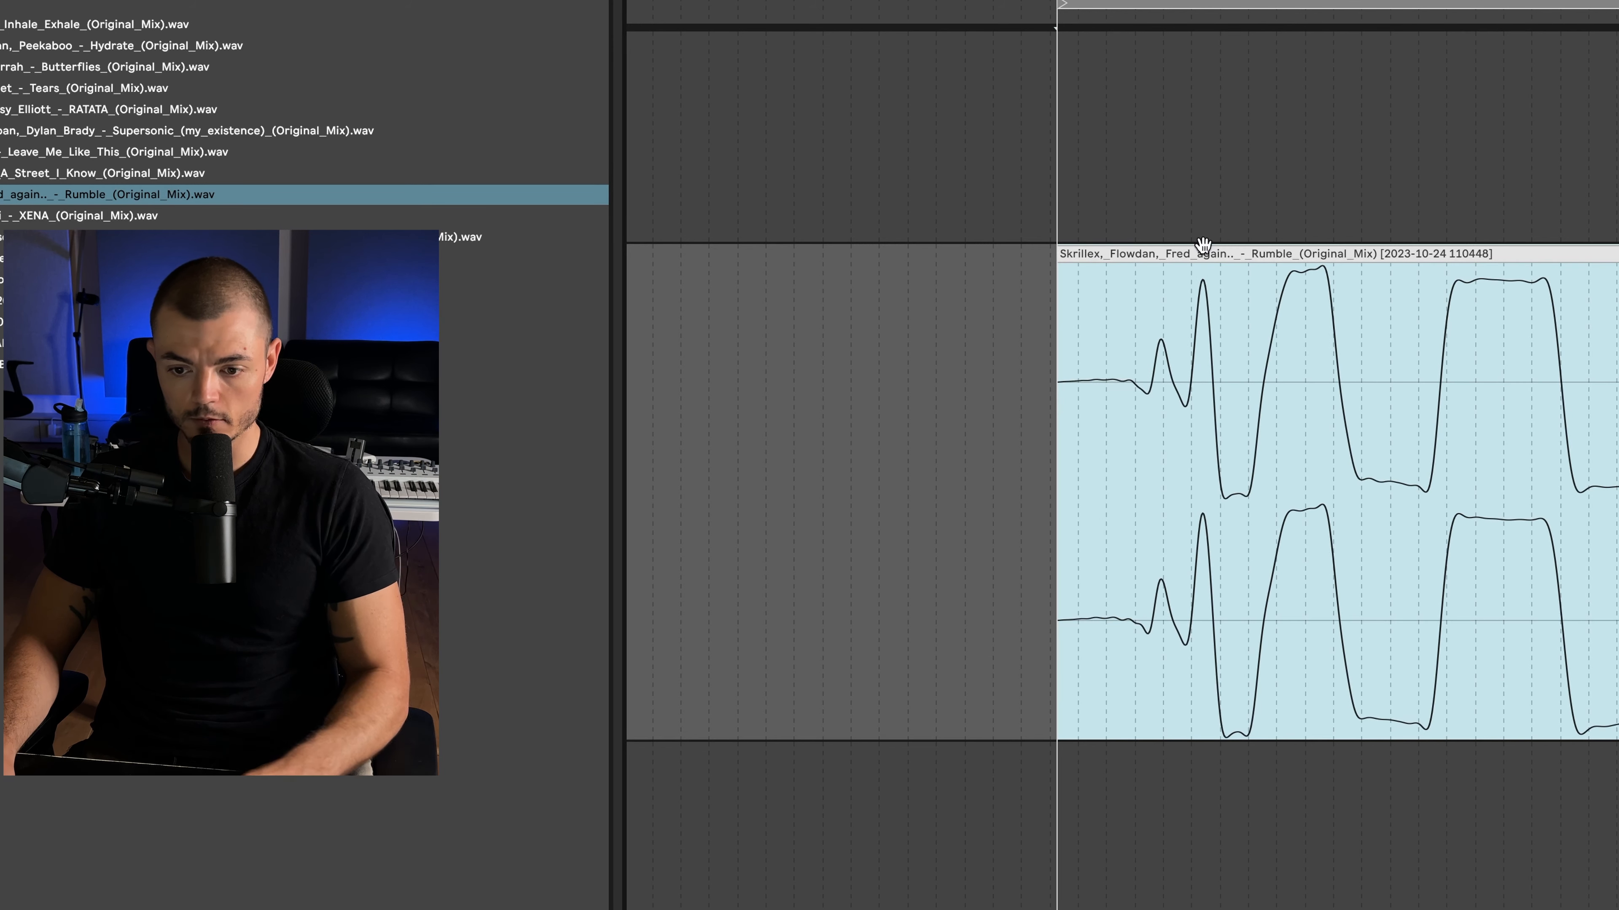
# Load the consolidated kick clip into Synplant 2's Genopatch as the reference sound and generate patches from it.
pyautogui.scroll(-5, 1224, 391)
pyautogui.click(1223, 392)
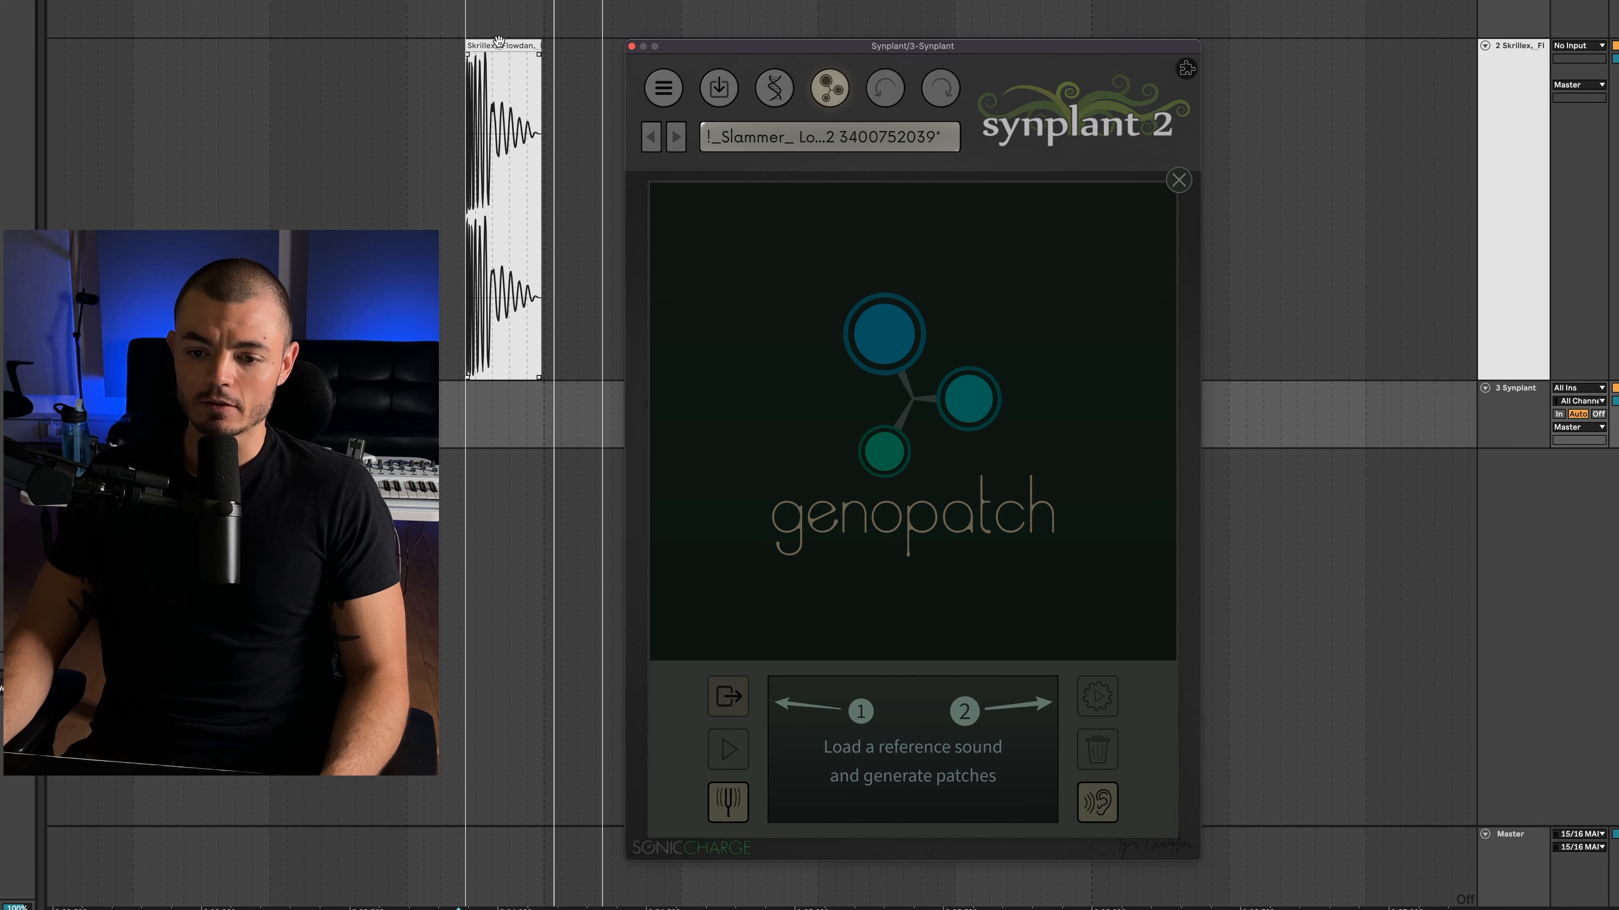
pyautogui.moveTo(498, 41); pyautogui.dragTo(769, 290)
pyautogui.moveTo(911, 521); pyautogui.dragTo(905, 536)
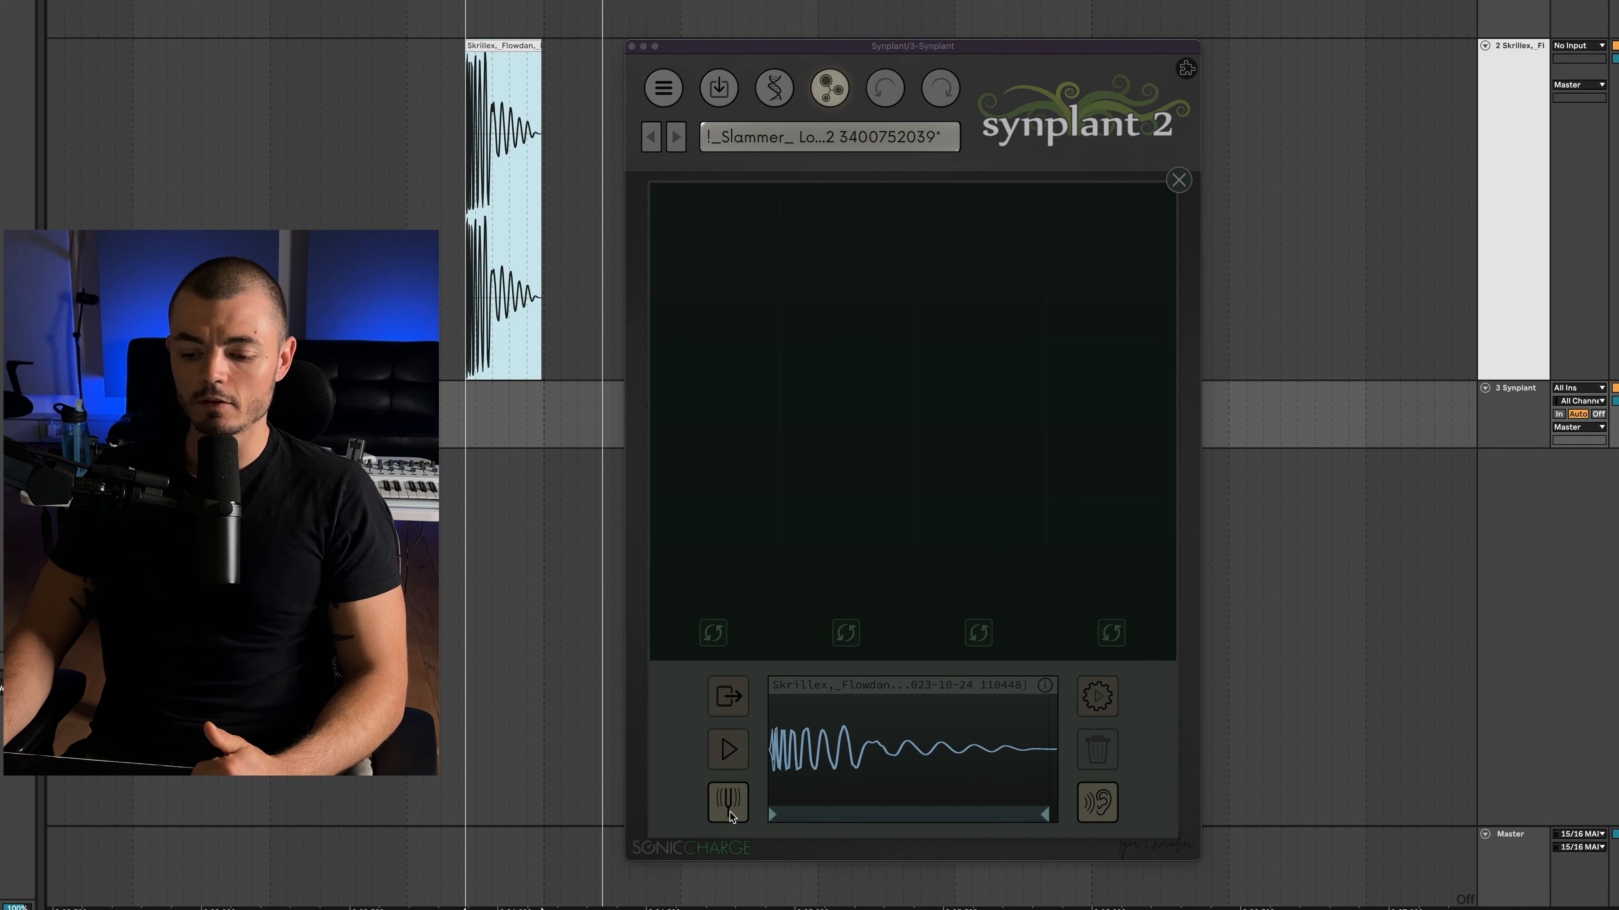
pyautogui.click(1103, 707)
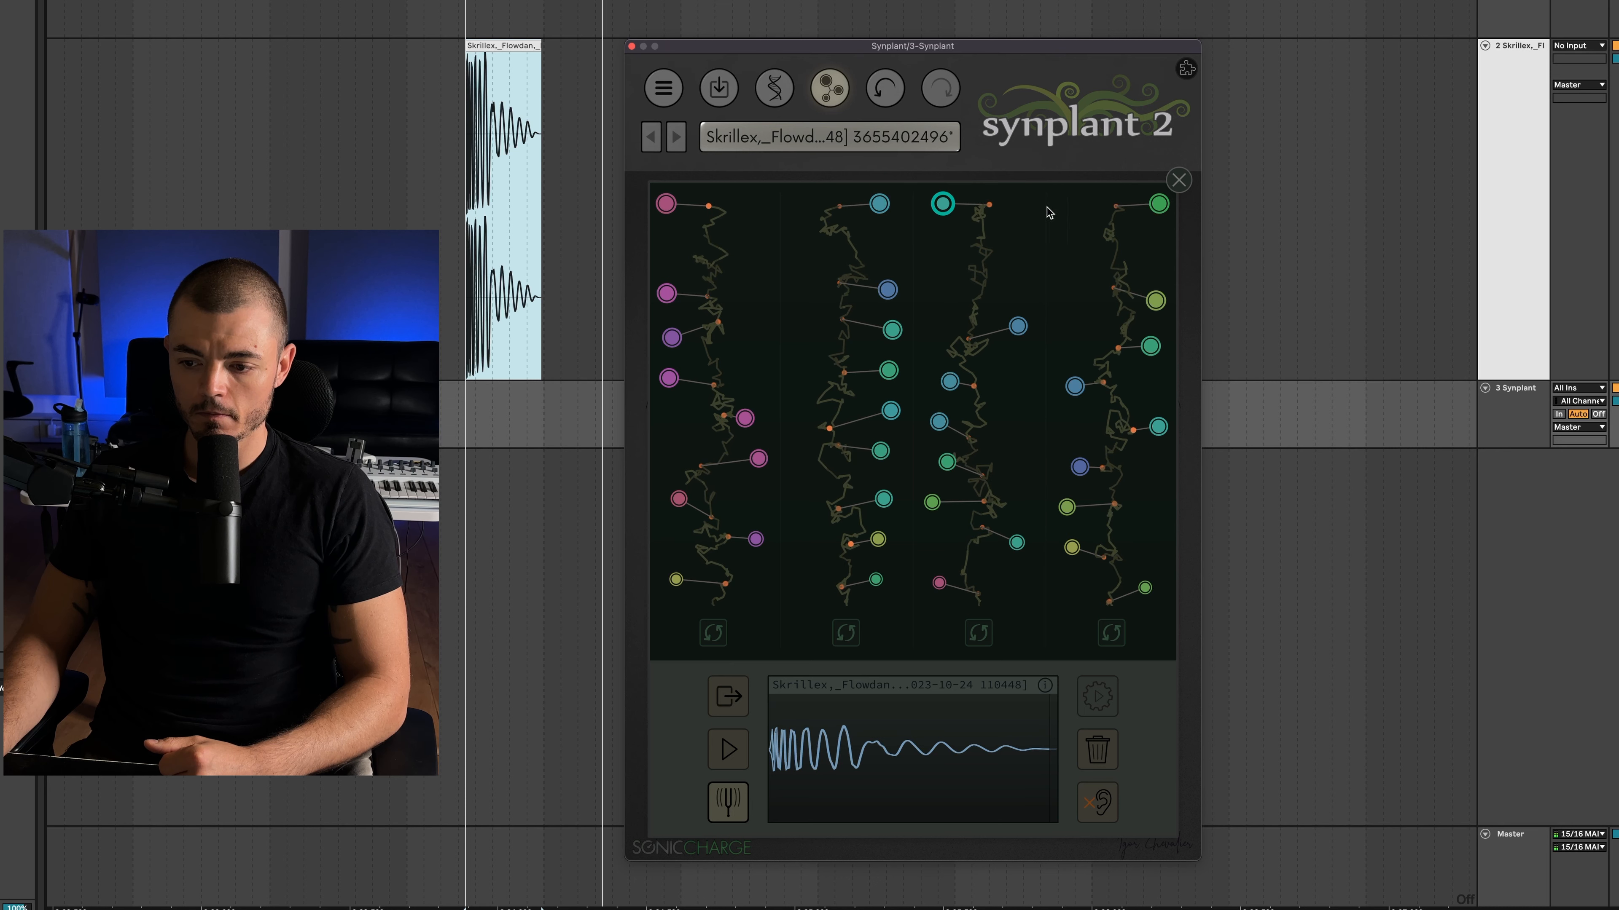
# Audition several generated patches across the Genopatch strands, keep the third one on the first strand and leave Genopatch.
pyautogui.click(1158, 205)
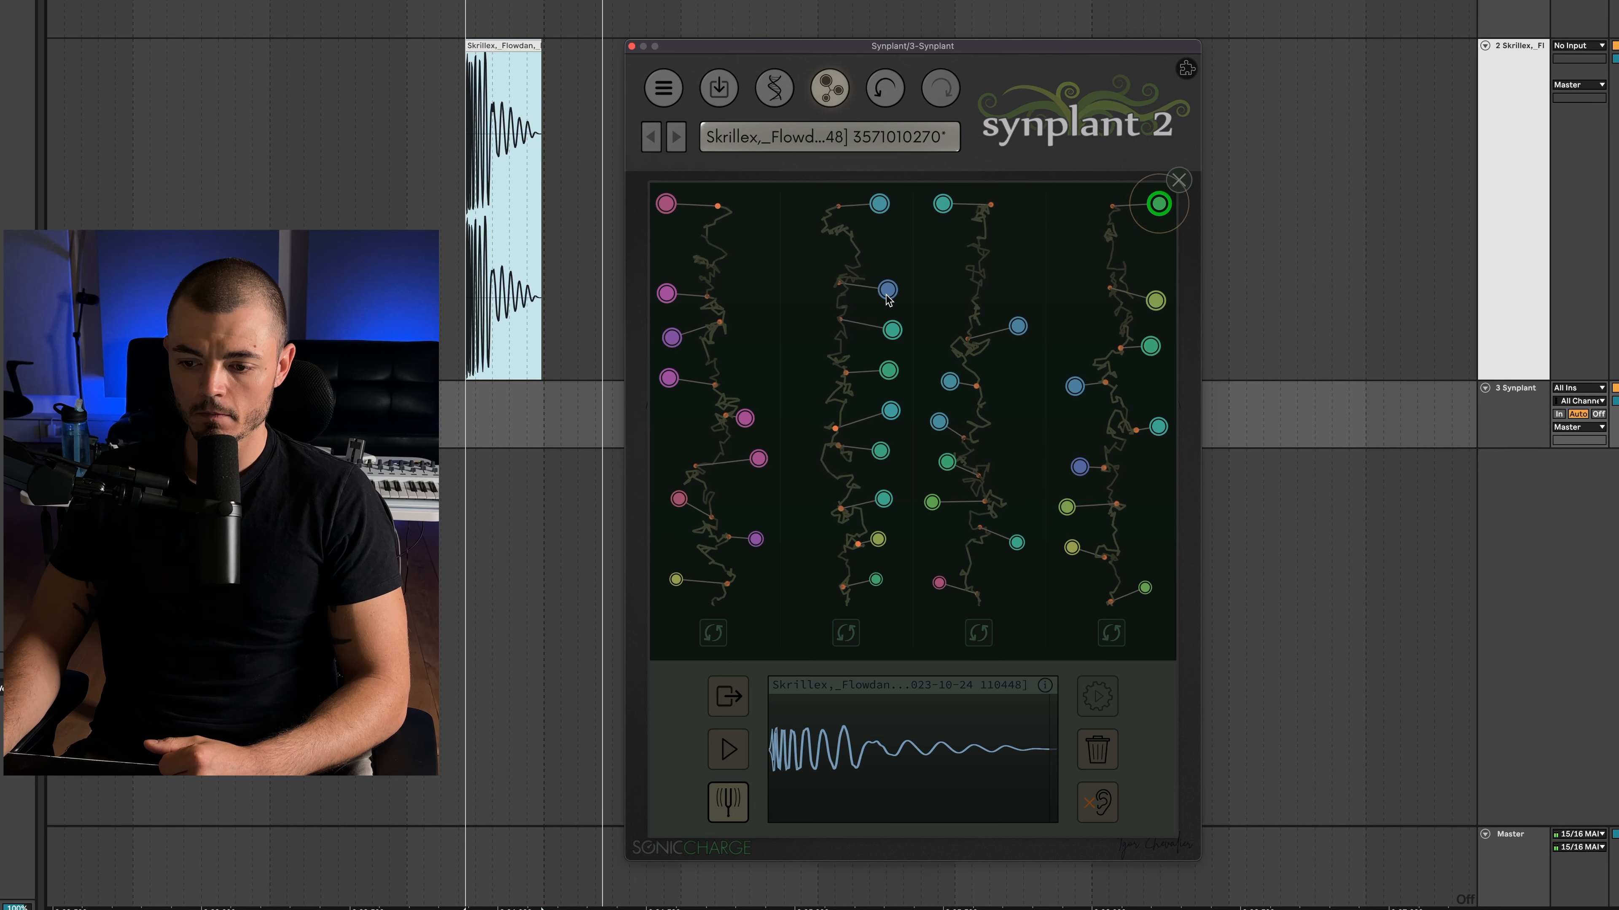
pyautogui.click(666, 290)
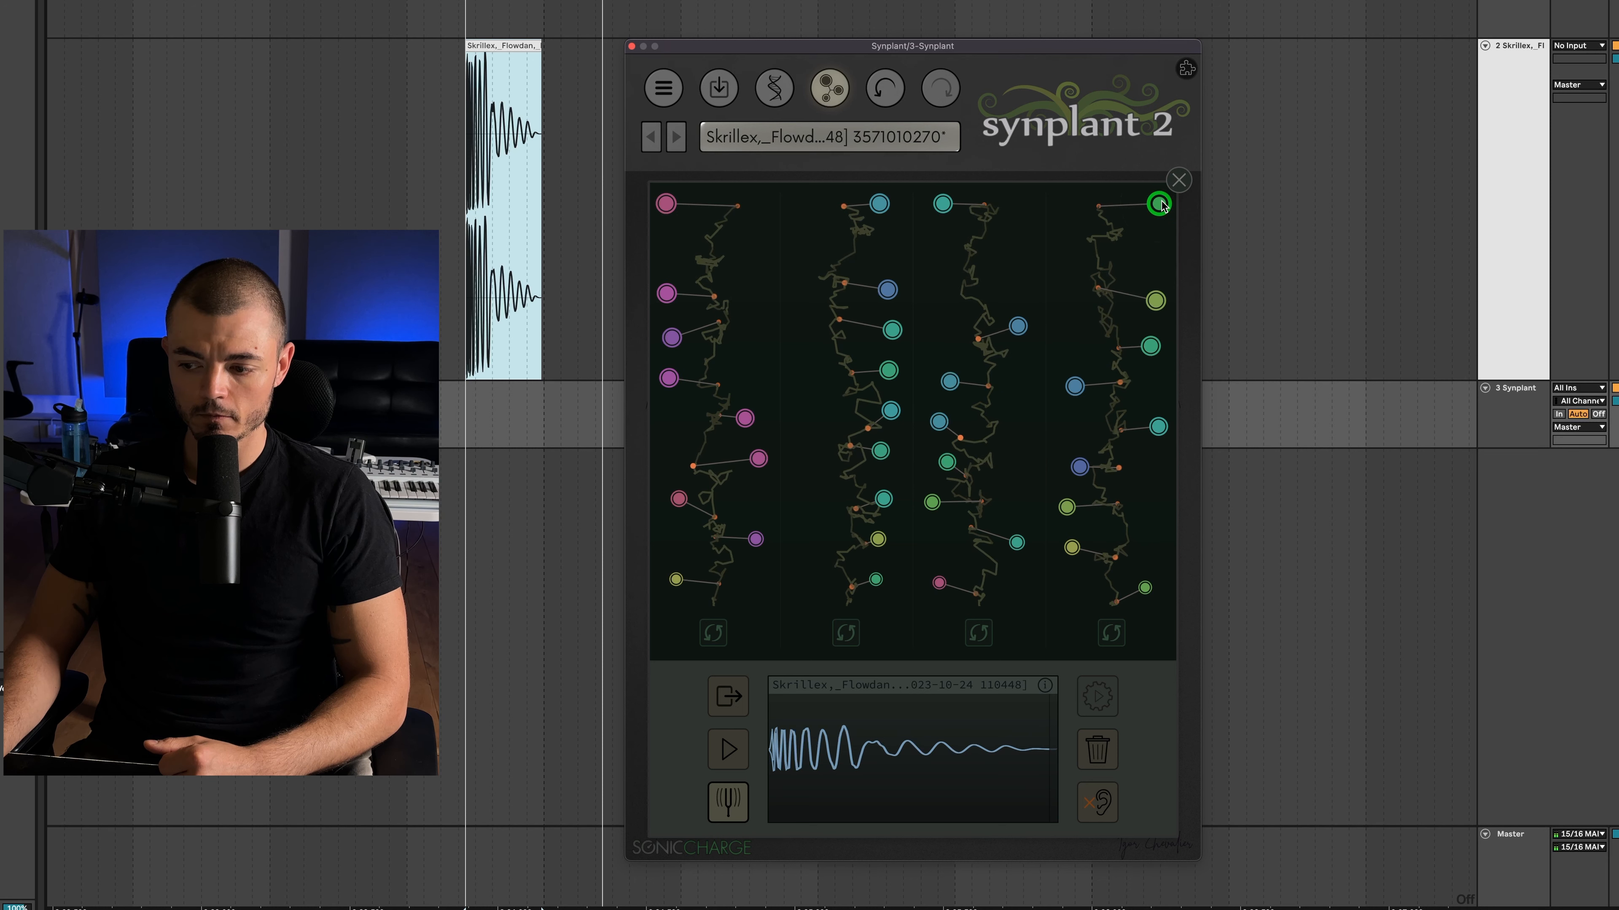
pyautogui.click(673, 338)
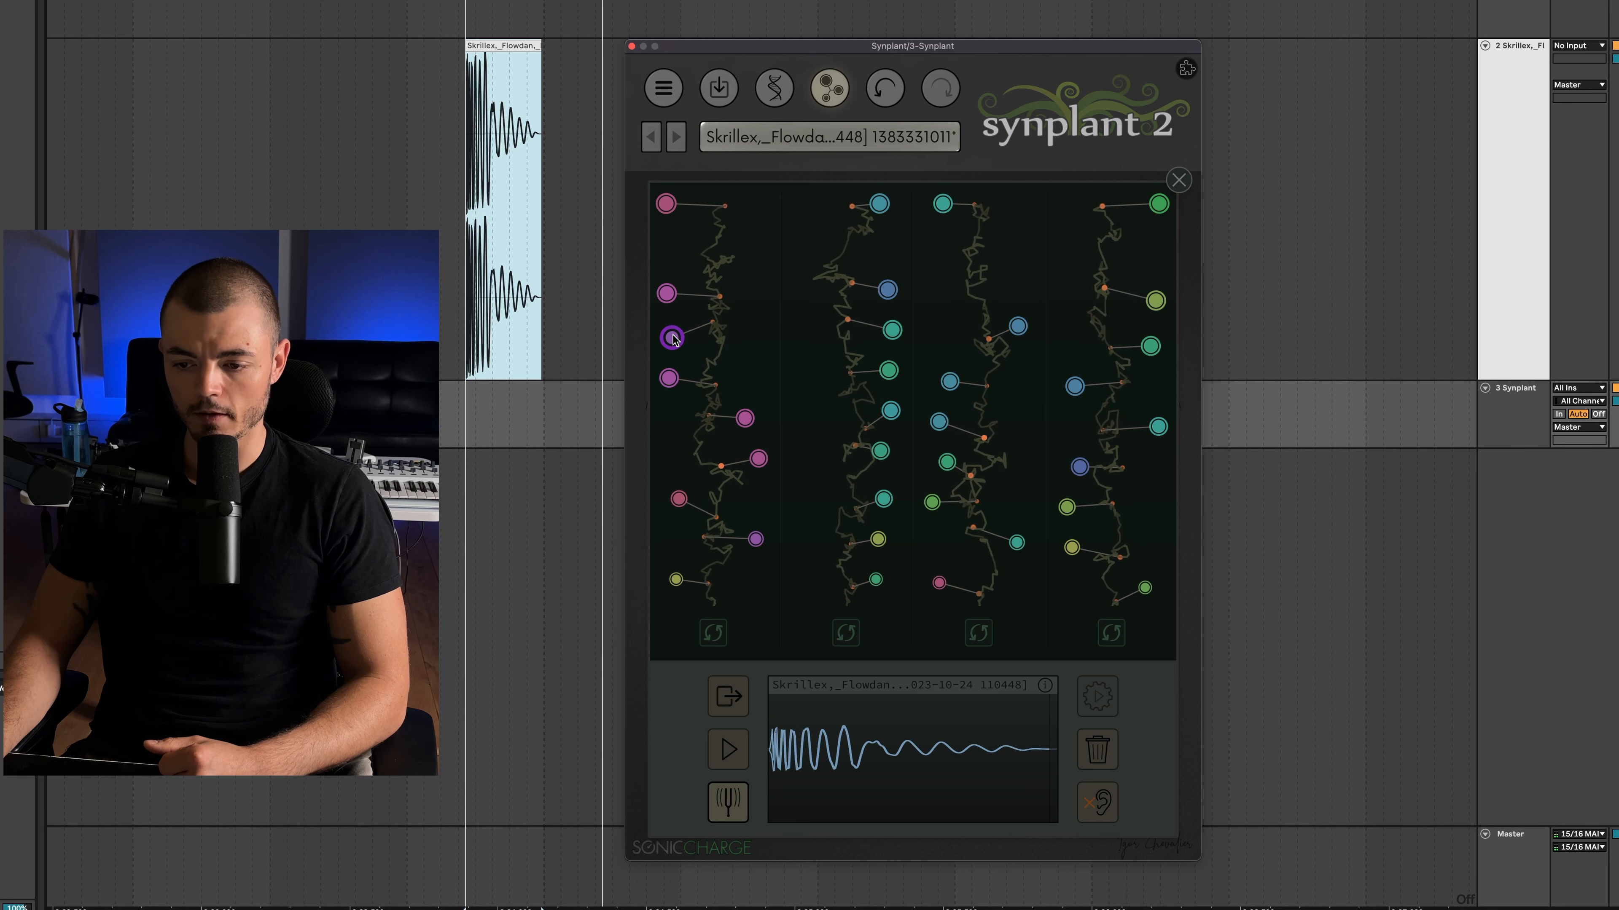
pyautogui.click(1177, 184)
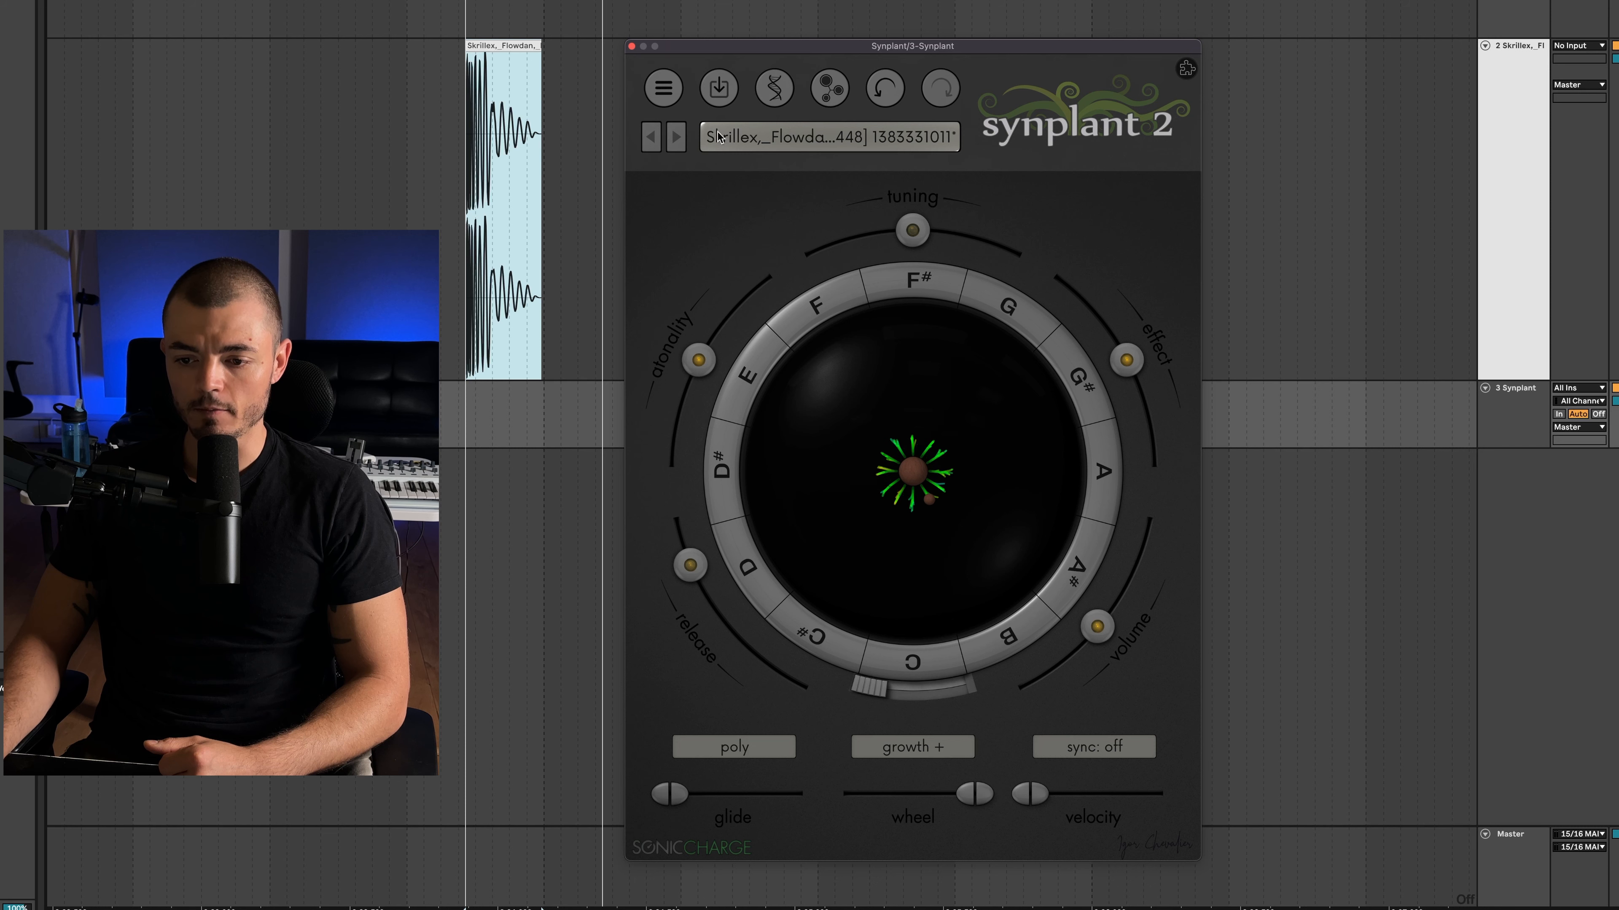
# Open the chosen patch's DNA editor and display its Oscillators section.
pyautogui.click(773, 87)
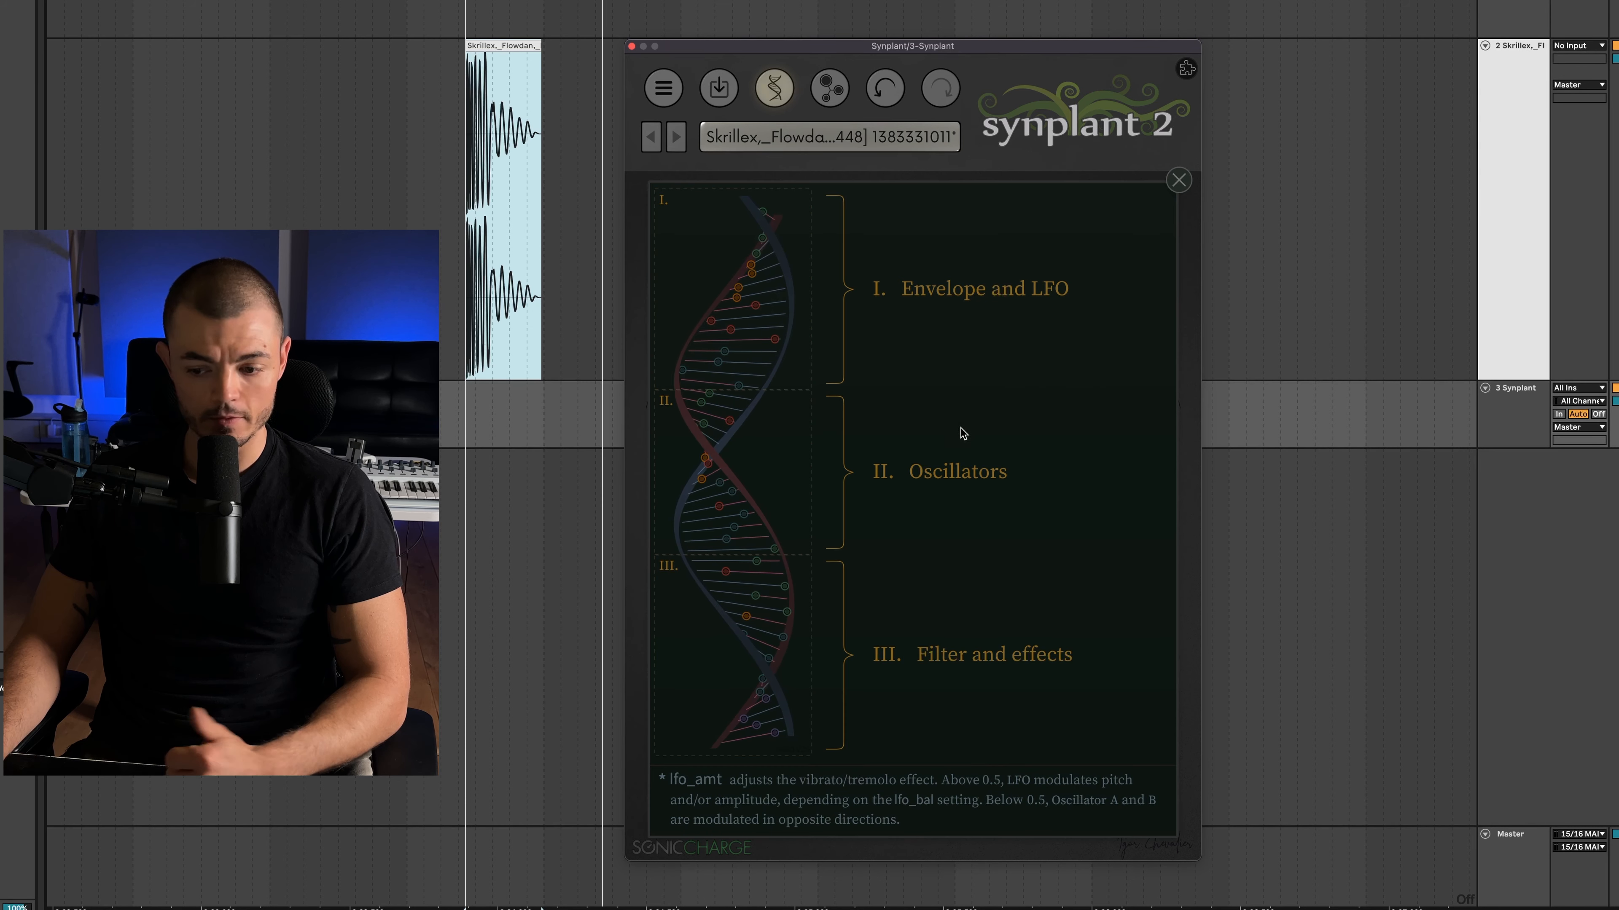
pyautogui.moveTo(728, 454)
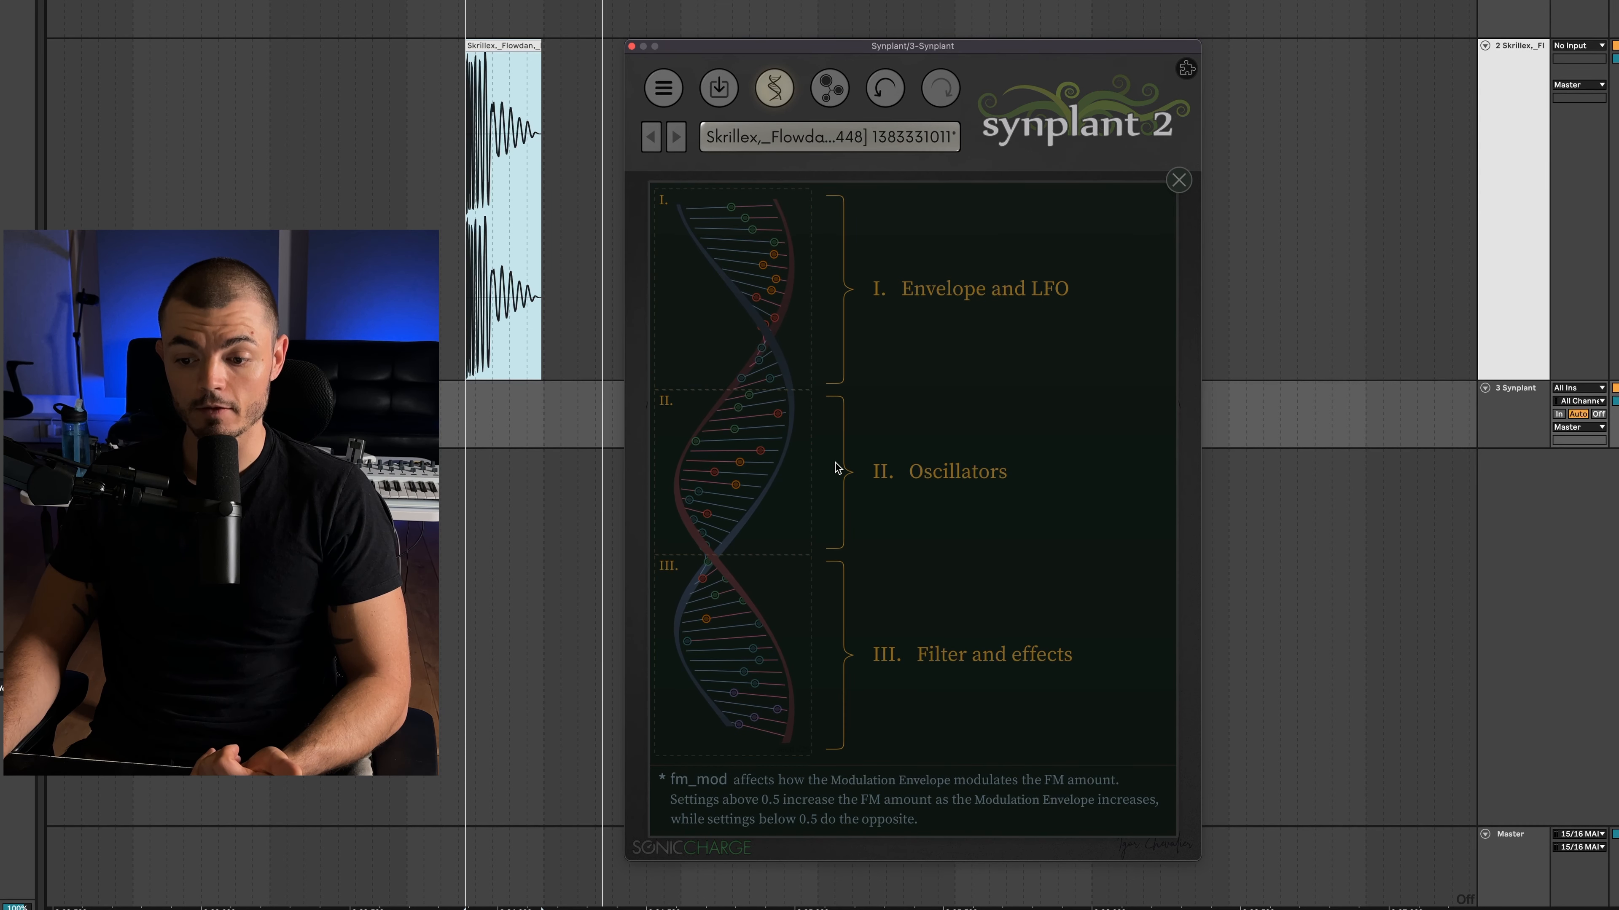
pyautogui.click(835, 470)
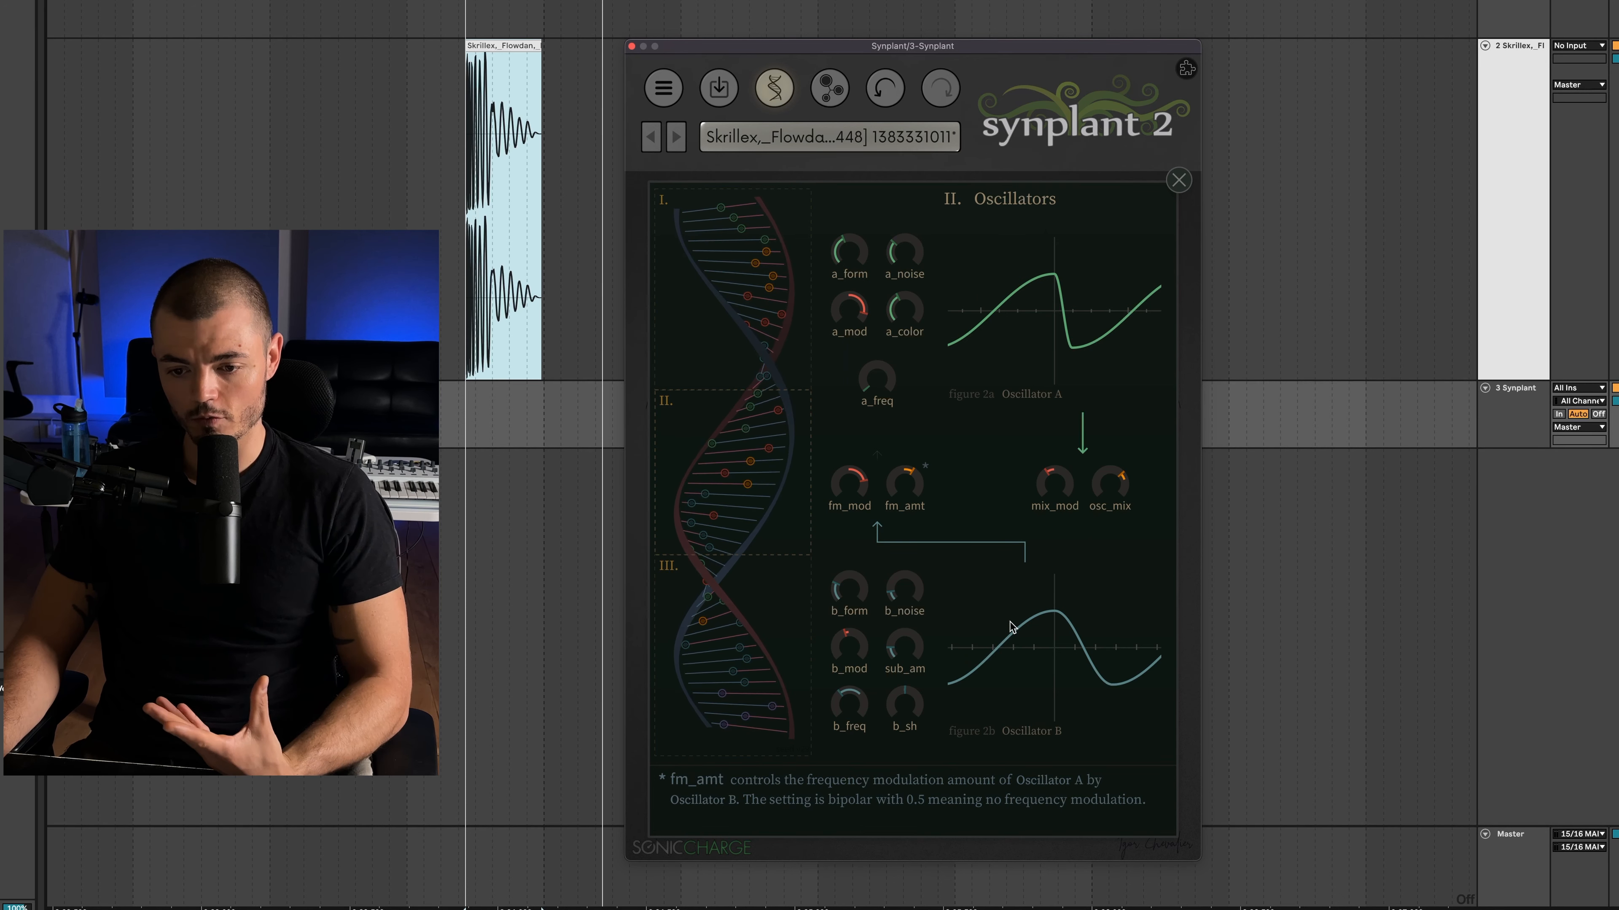
# Zoom in on the kick clip's waveform and move the Synplant window aside so both can be compared.
pyautogui.scroll(5, 499, 185)
pyautogui.moveTo(706, 47); pyautogui.dragTo(974, 54)
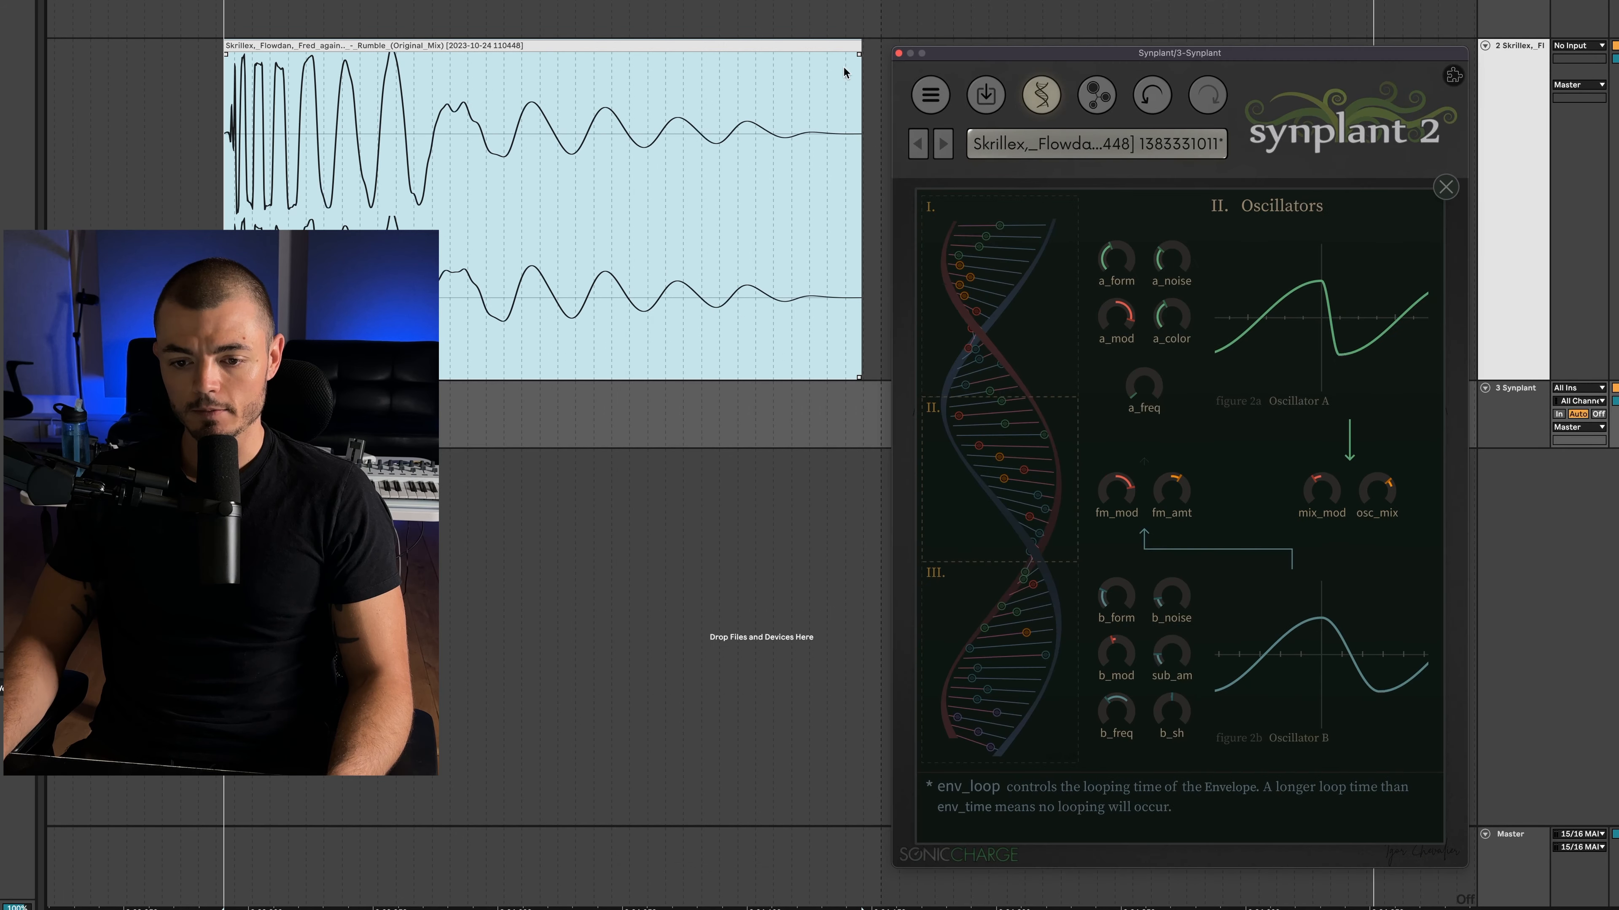
pyautogui.scroll(4, 370, 156)
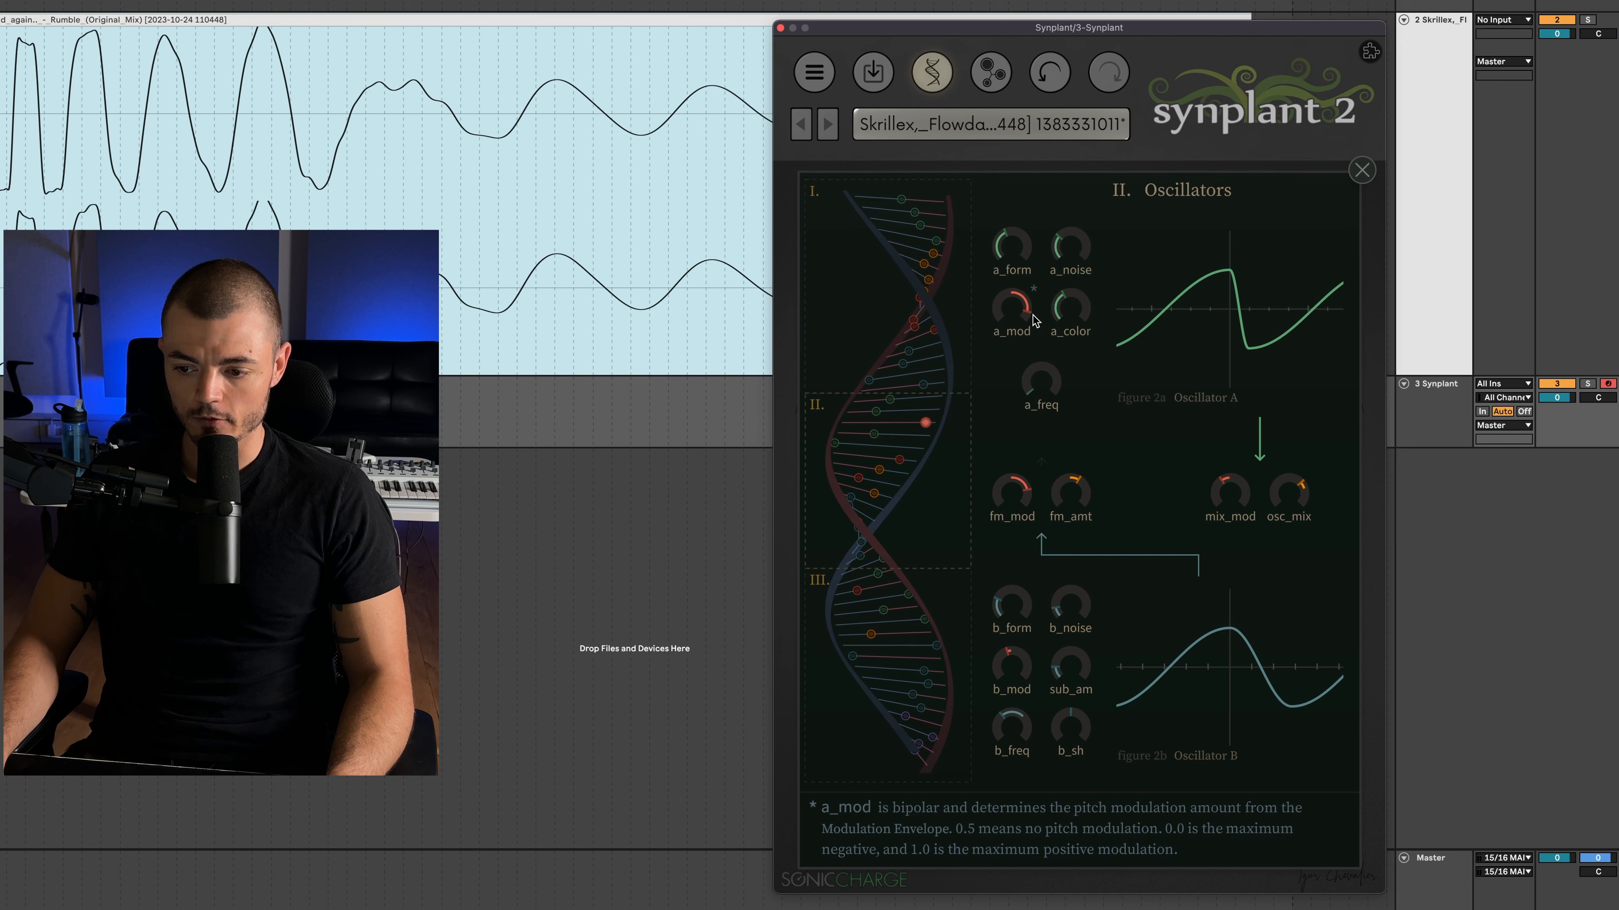
# Examine Oscillator A's pitch modulation amount (a_mod) and play a note to hear the patch.
pyautogui.click(842, 185)
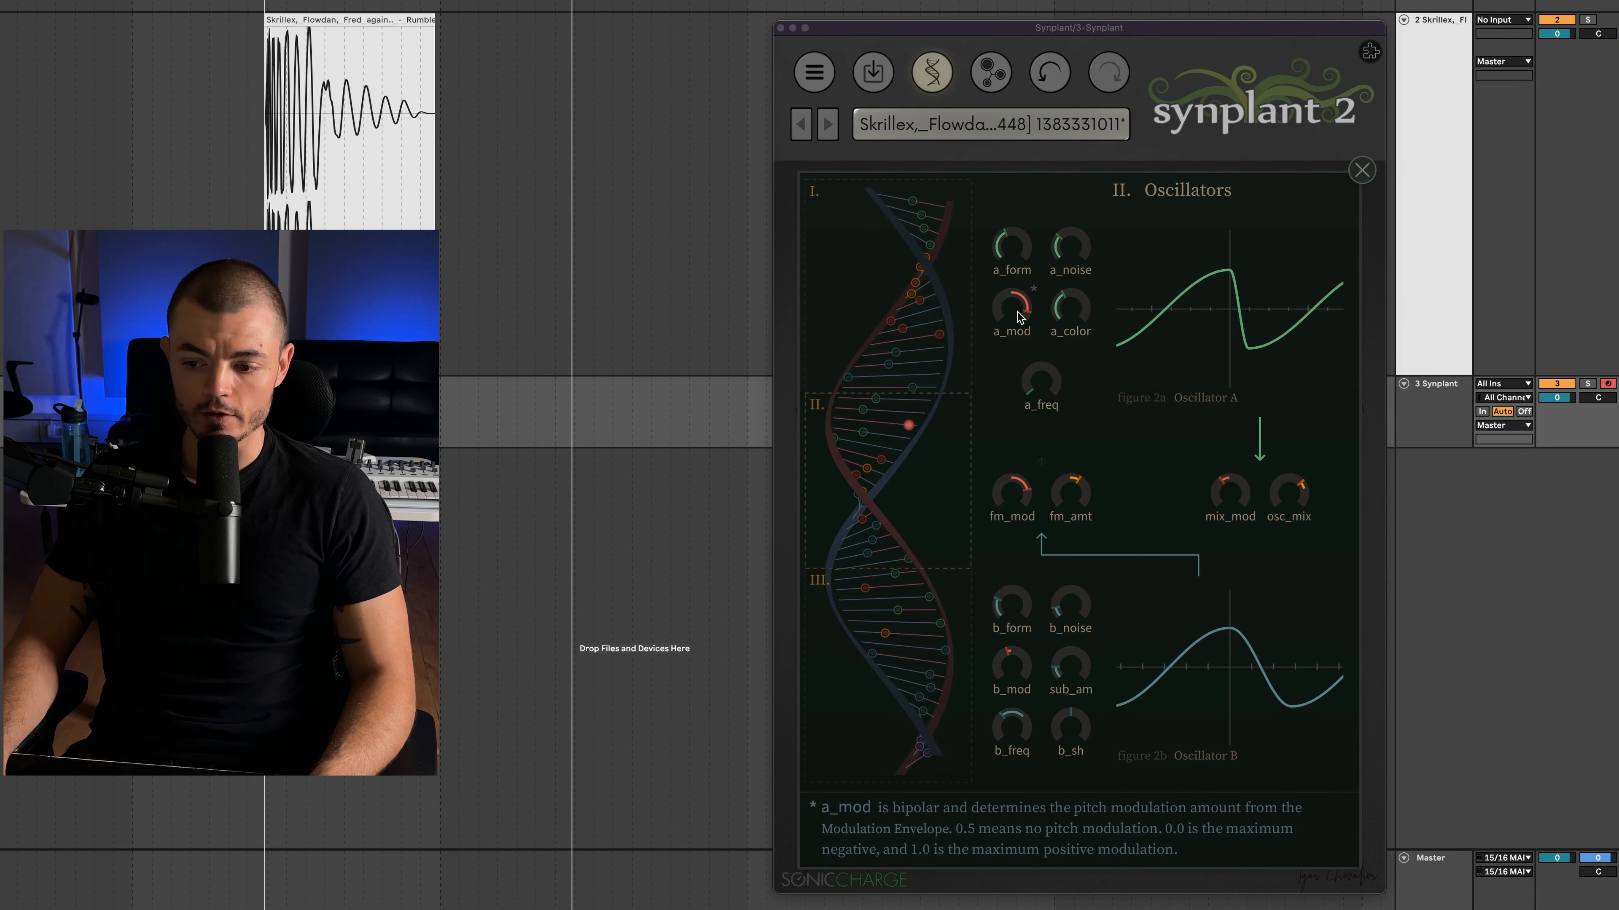
pyautogui.click(1019, 324)
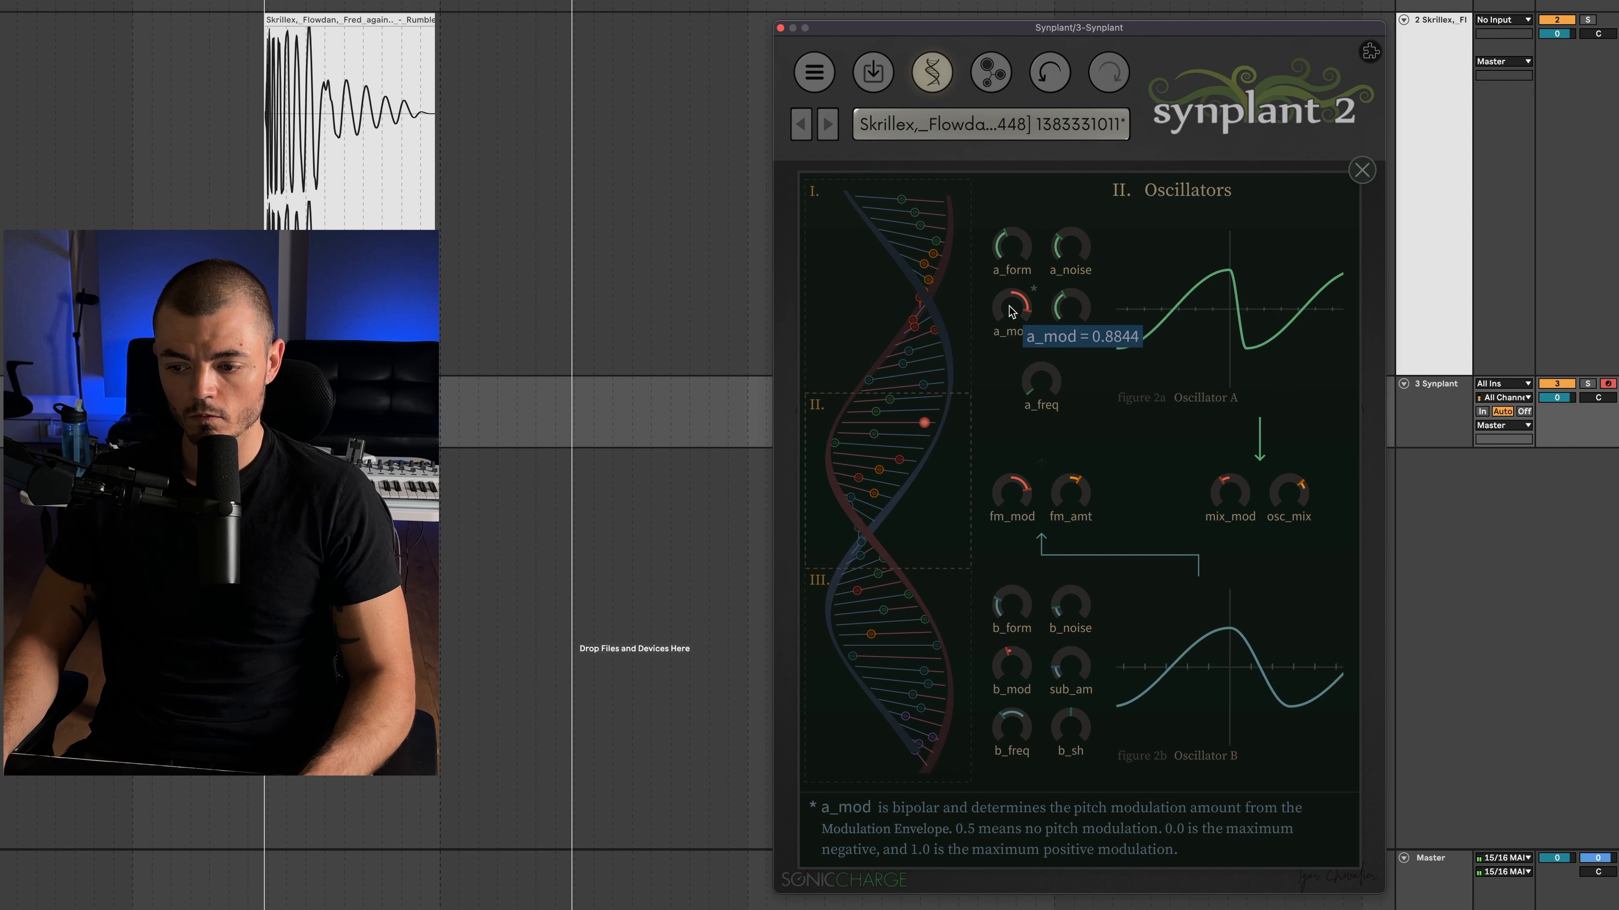
pyautogui.press('e')
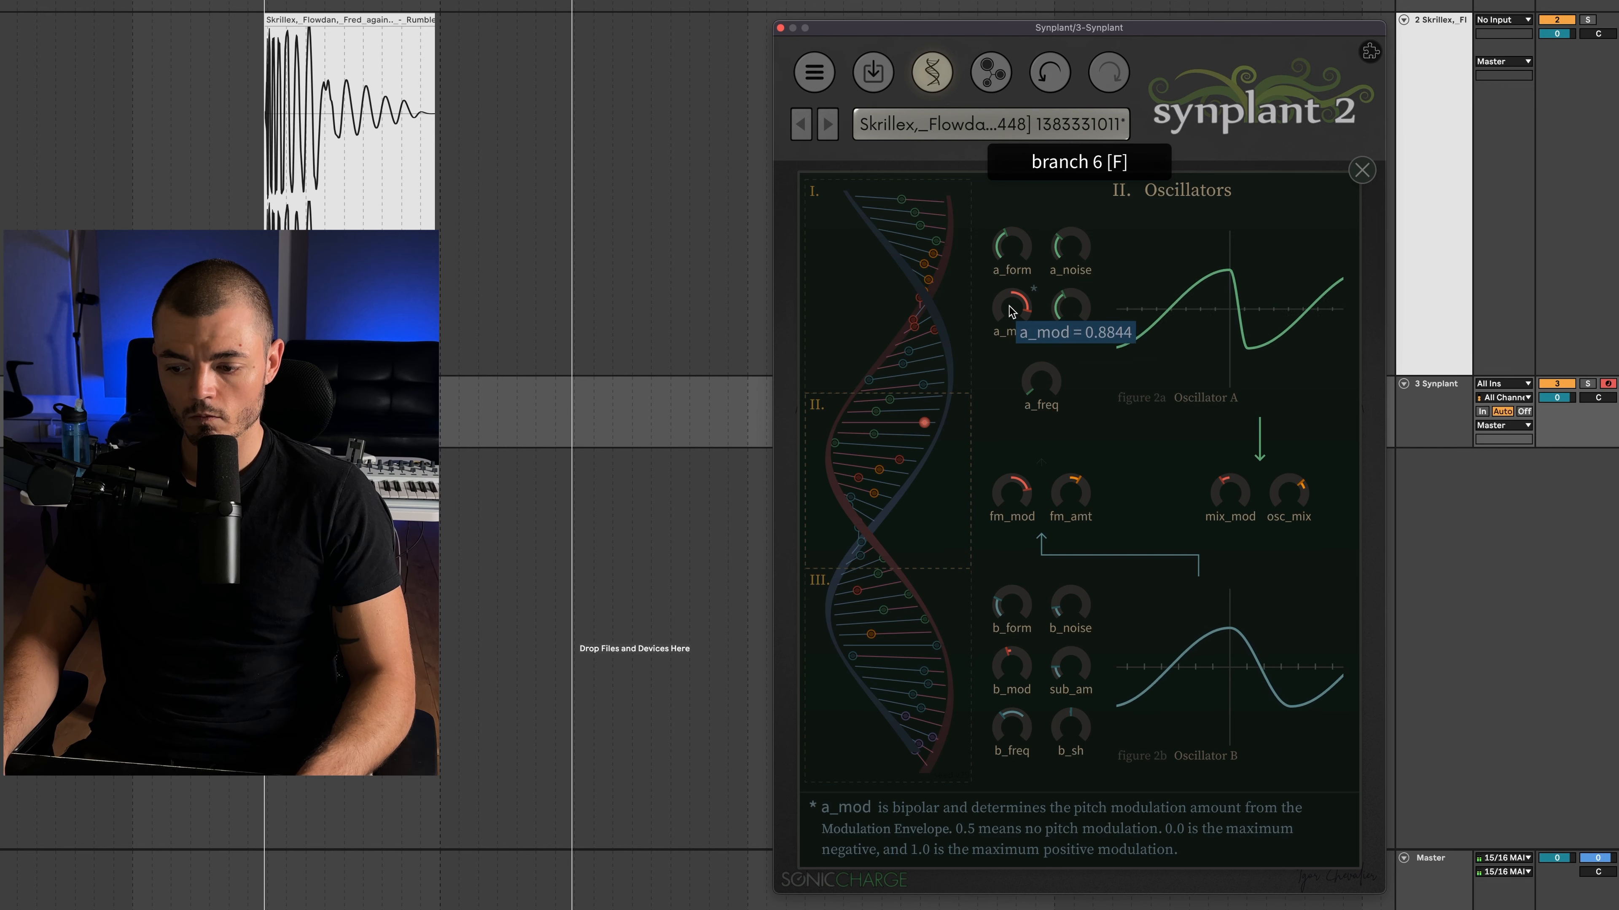
# In the Filter and effects section, raise the filter cutoff and its modulation amount, and lower the saturation until its curve is linear.
pyautogui.click(912, 605)
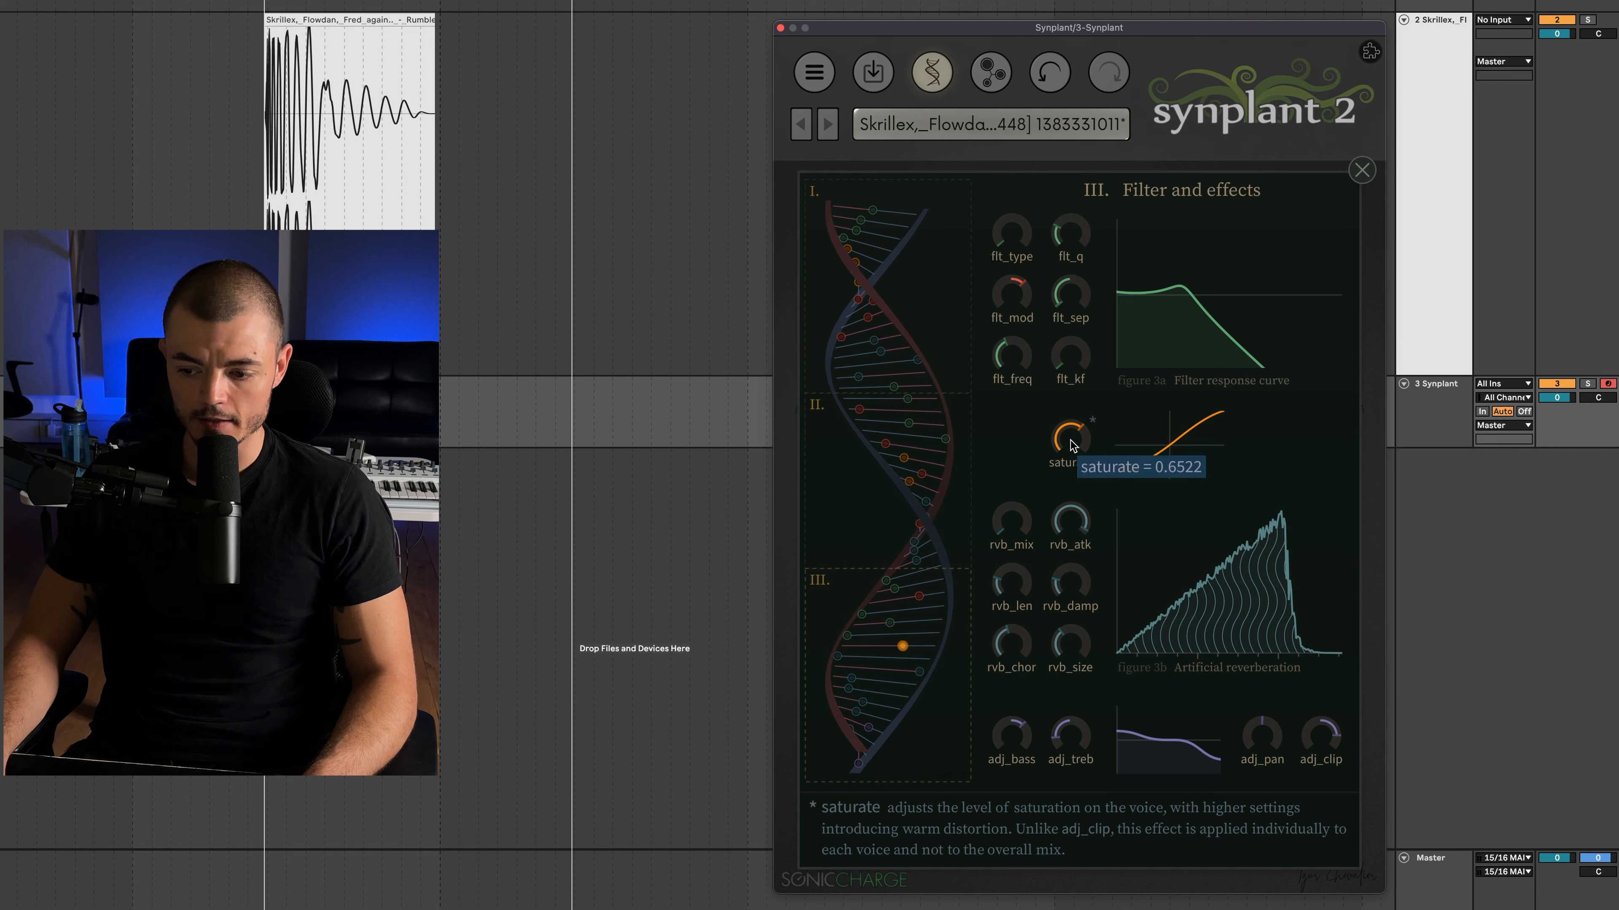
pyautogui.moveTo(1075, 426); pyautogui.dragTo(1082, 407)
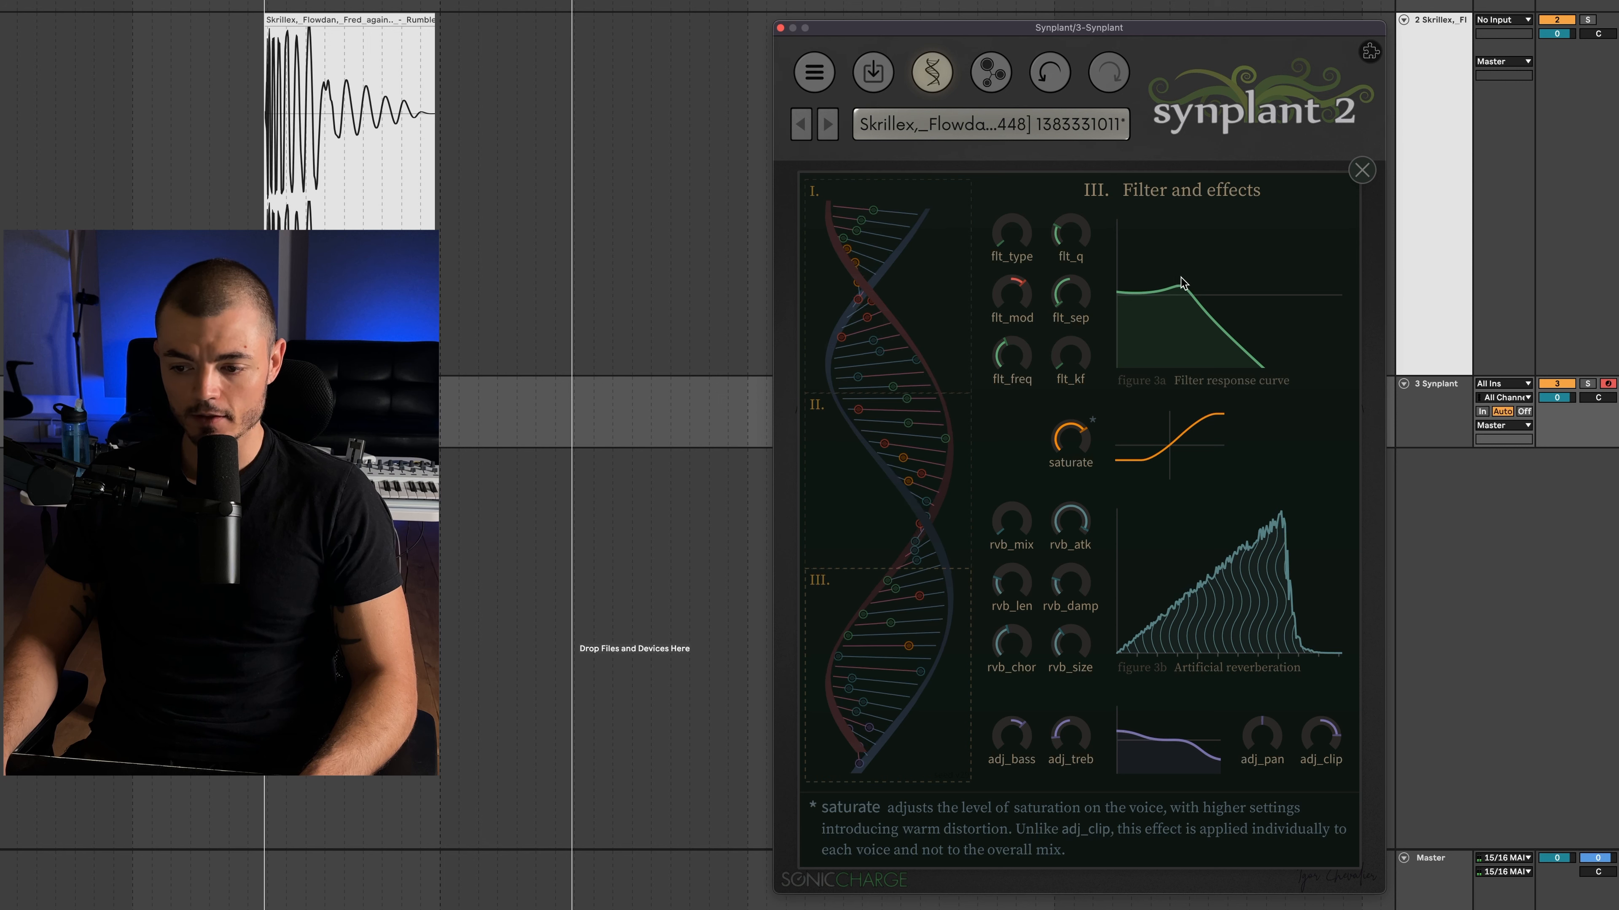
pyautogui.moveTo(1020, 351)
pyautogui.moveTo(1021, 333); pyautogui.dragTo(1024, 302)
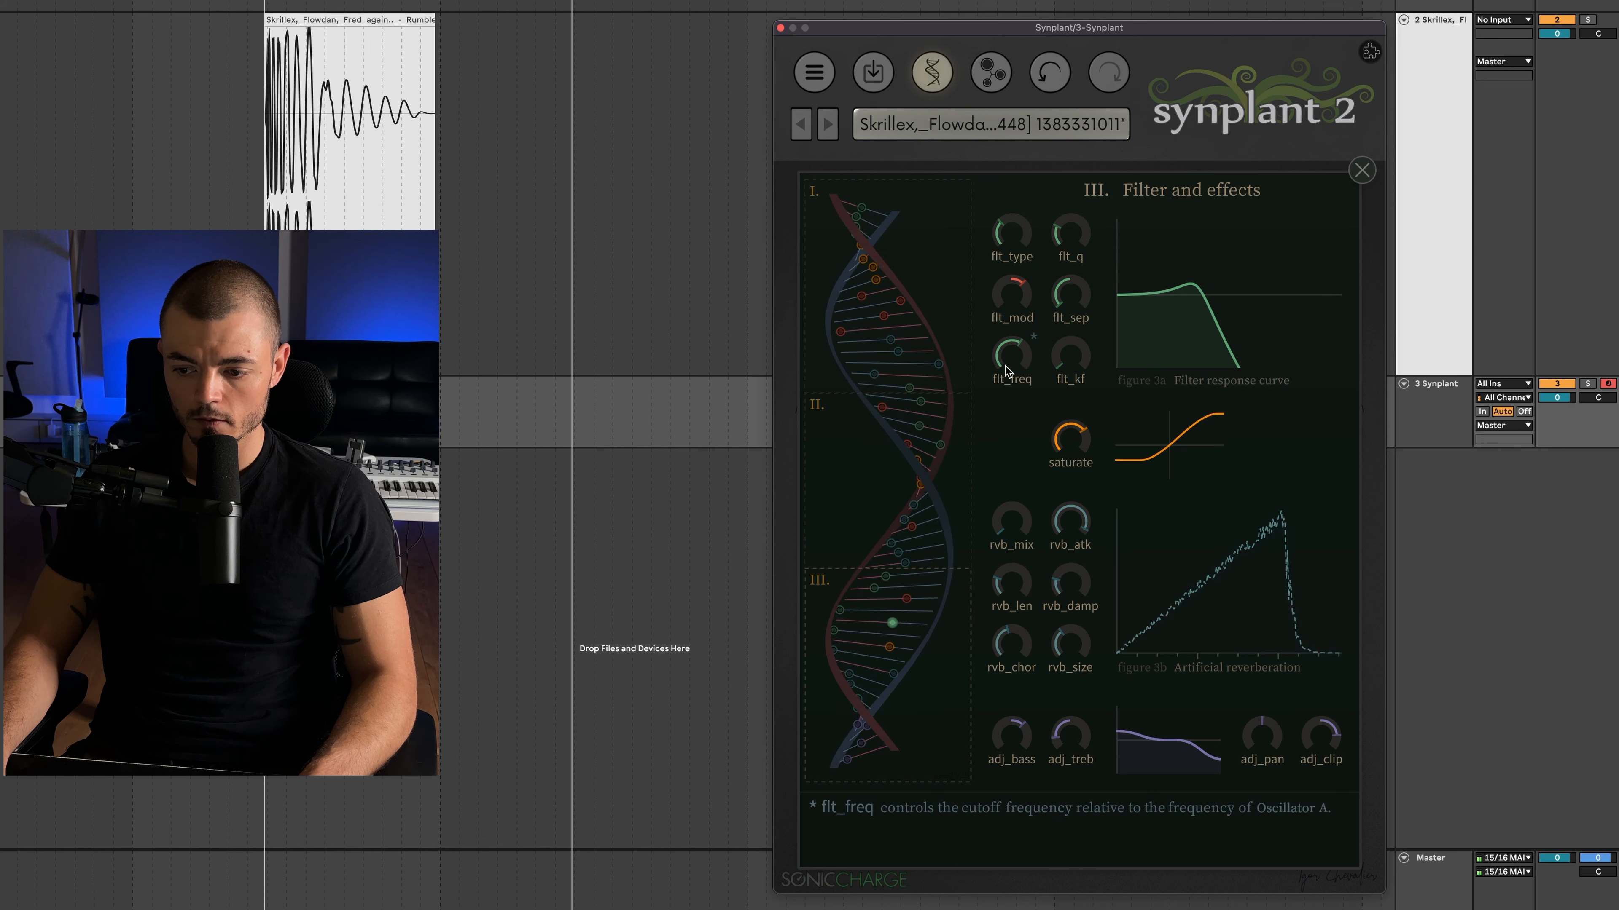
pyautogui.moveTo(1018, 302)
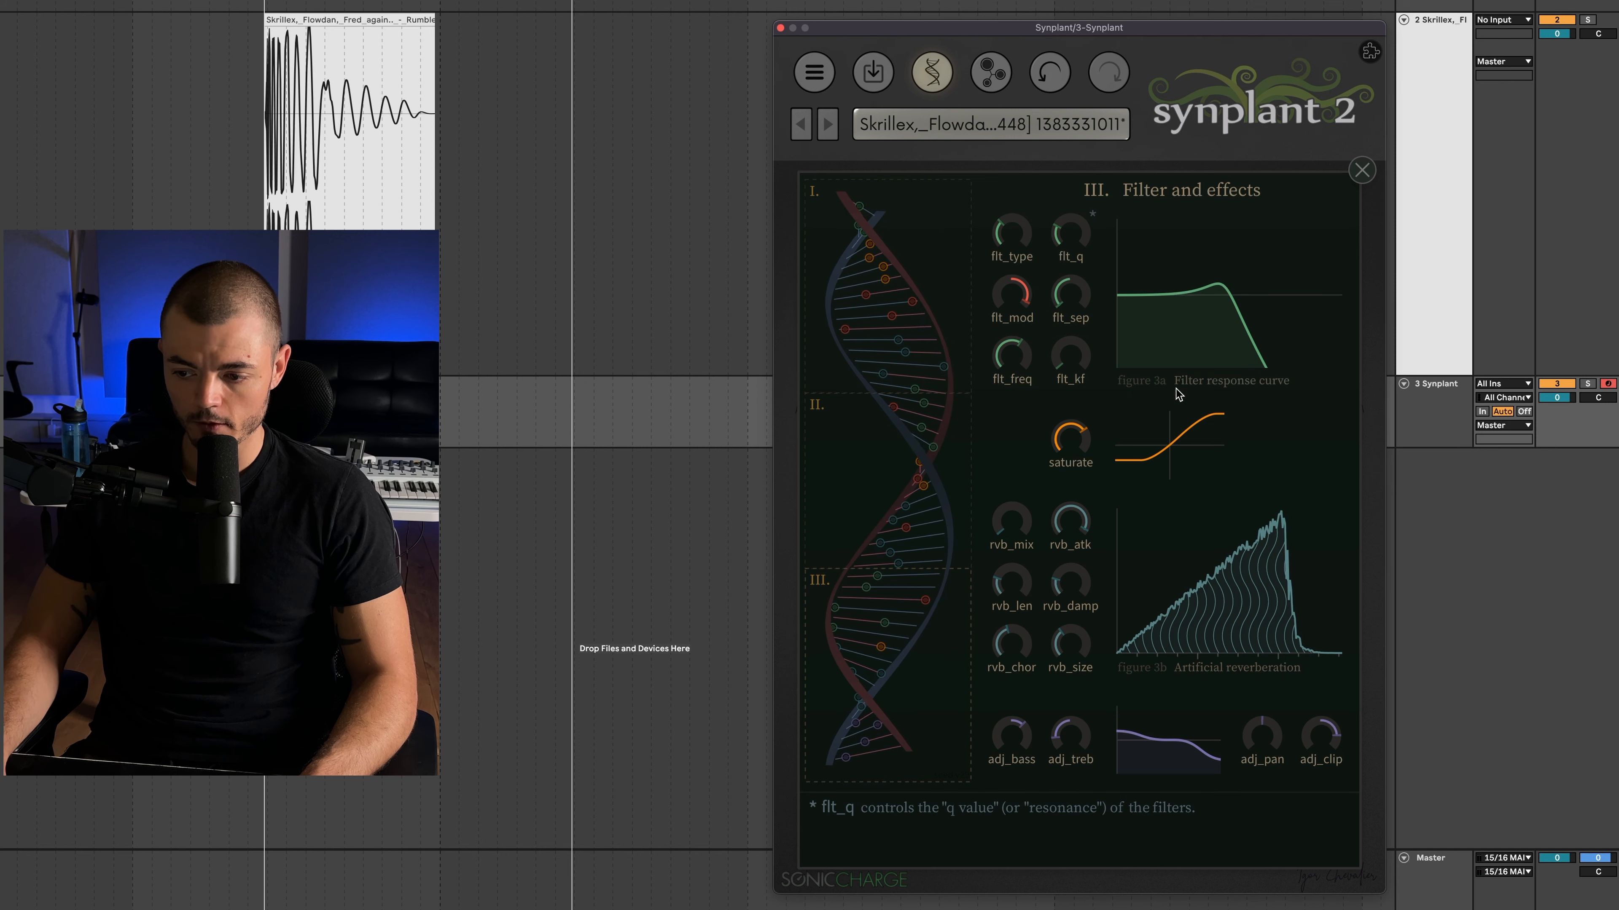
pyautogui.moveTo(1082, 428); pyautogui.dragTo(1080, 488)
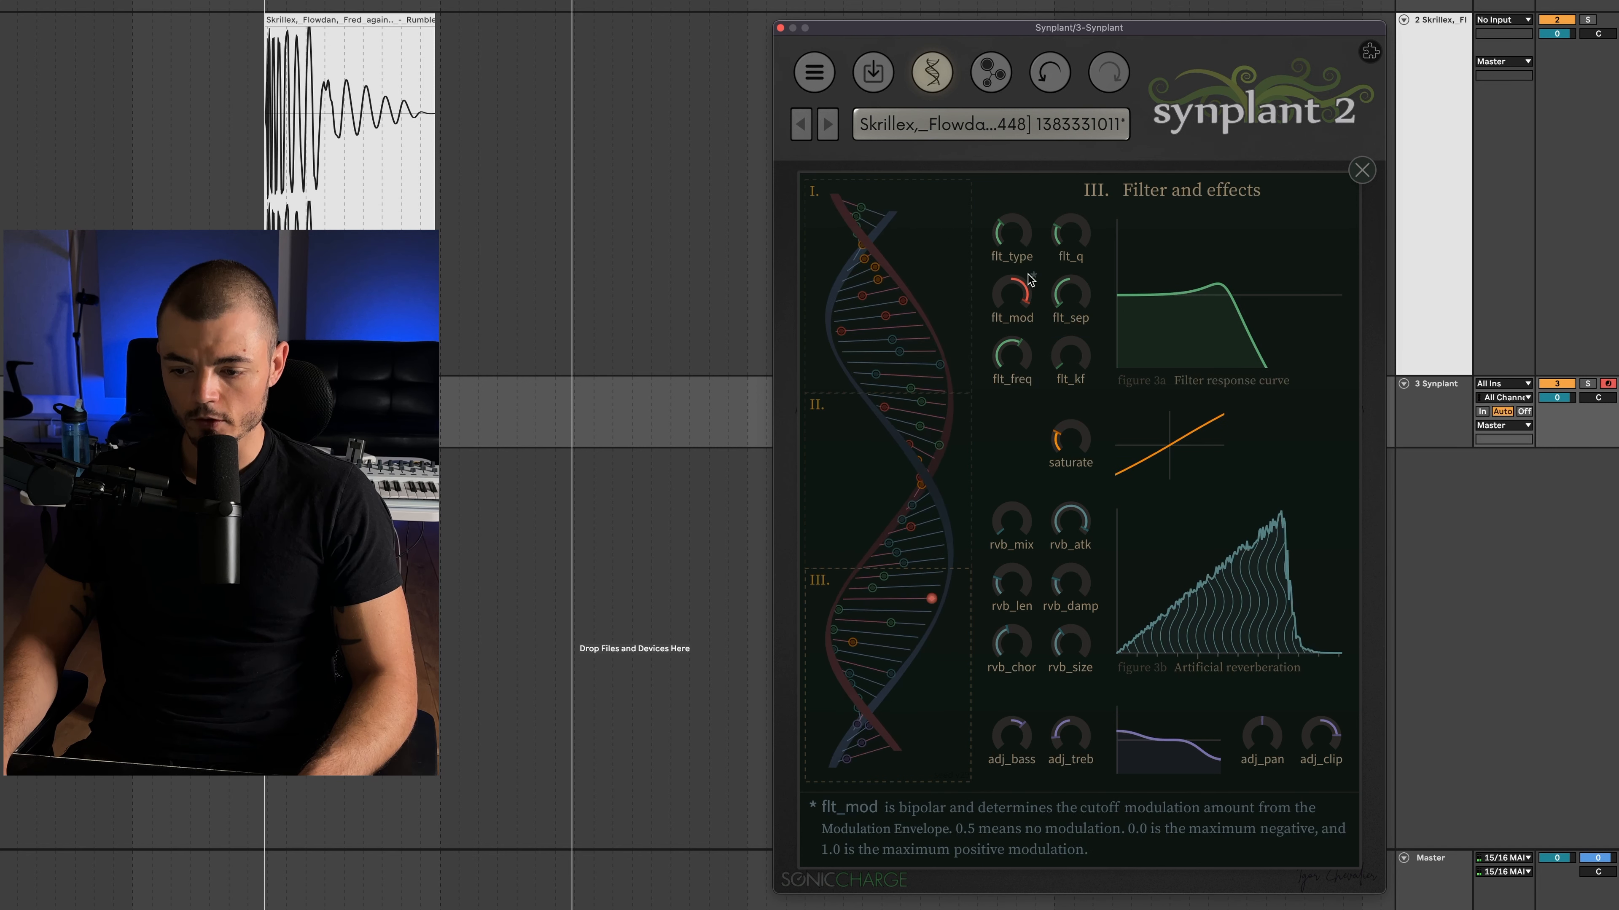
# Review the Envelope and LFO section, then return to Oscillators and lower a_form so Oscillator A's waveform approaches a sine.
pyautogui.click(902, 350)
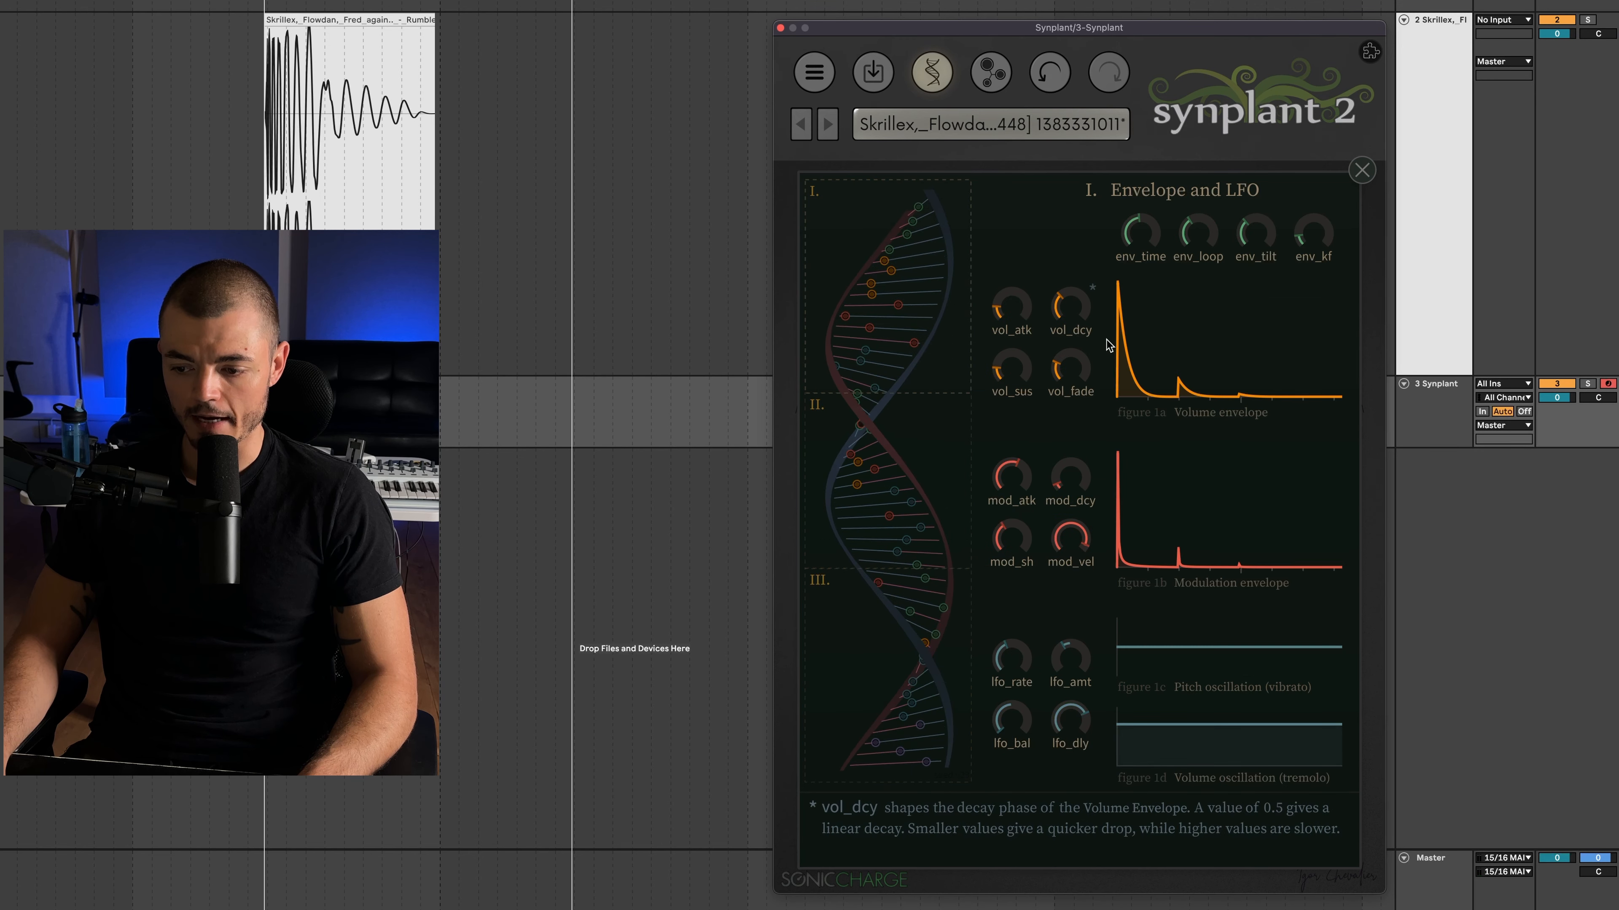
pyautogui.click(892, 491)
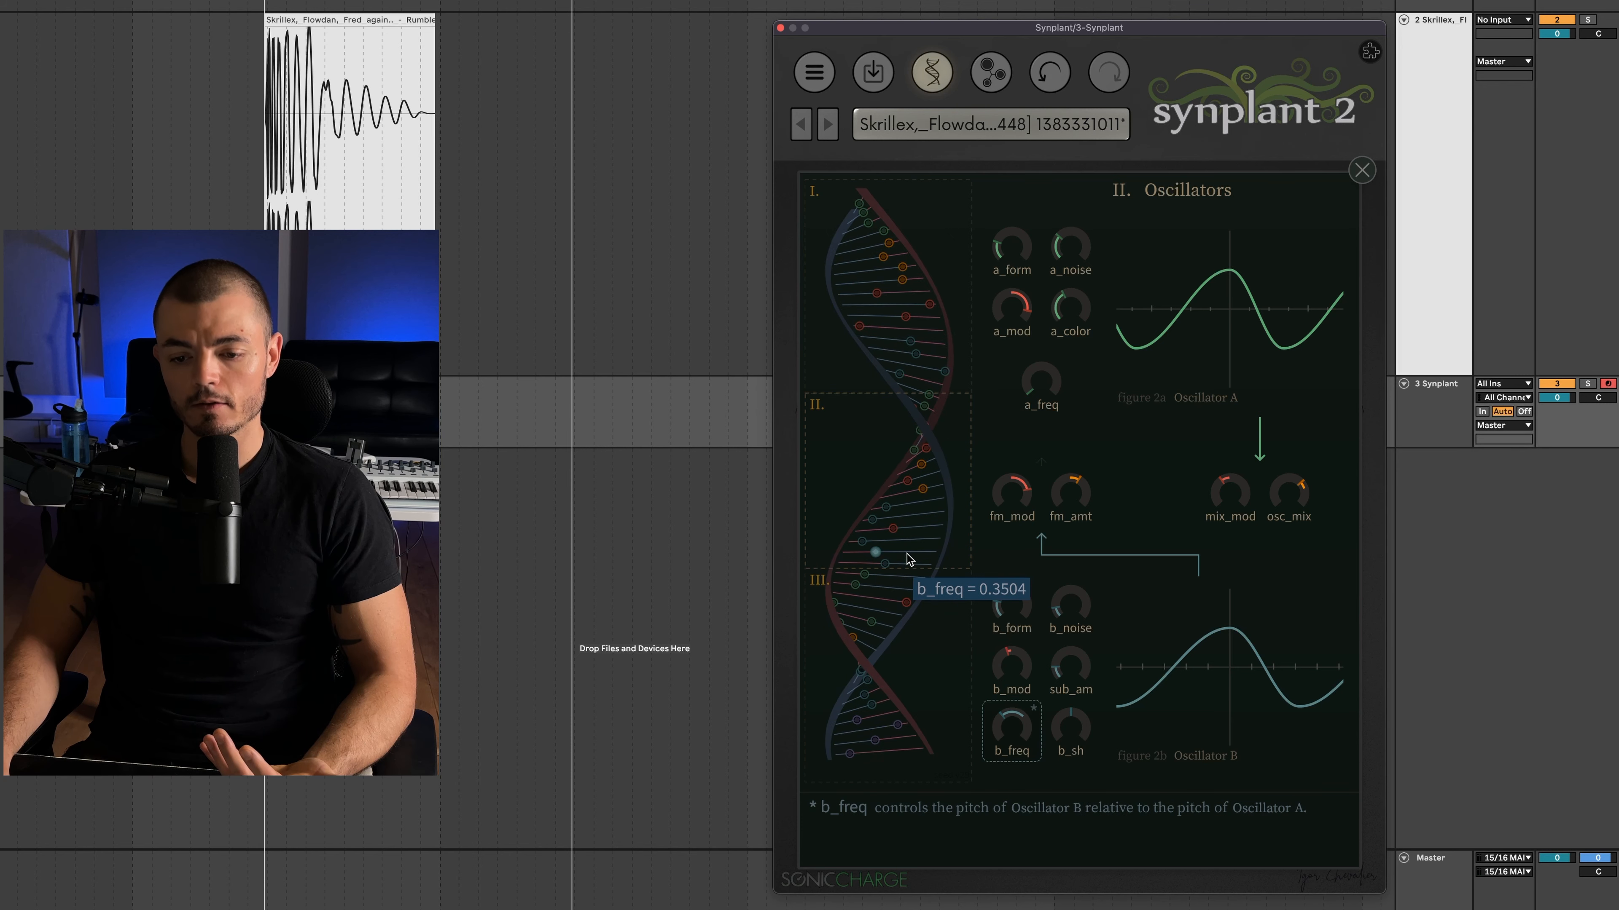
# Play the original kick clip and compare it with the synth patch played at the notes G and D.
pyautogui.click(264, 200)
pyautogui.press('space')
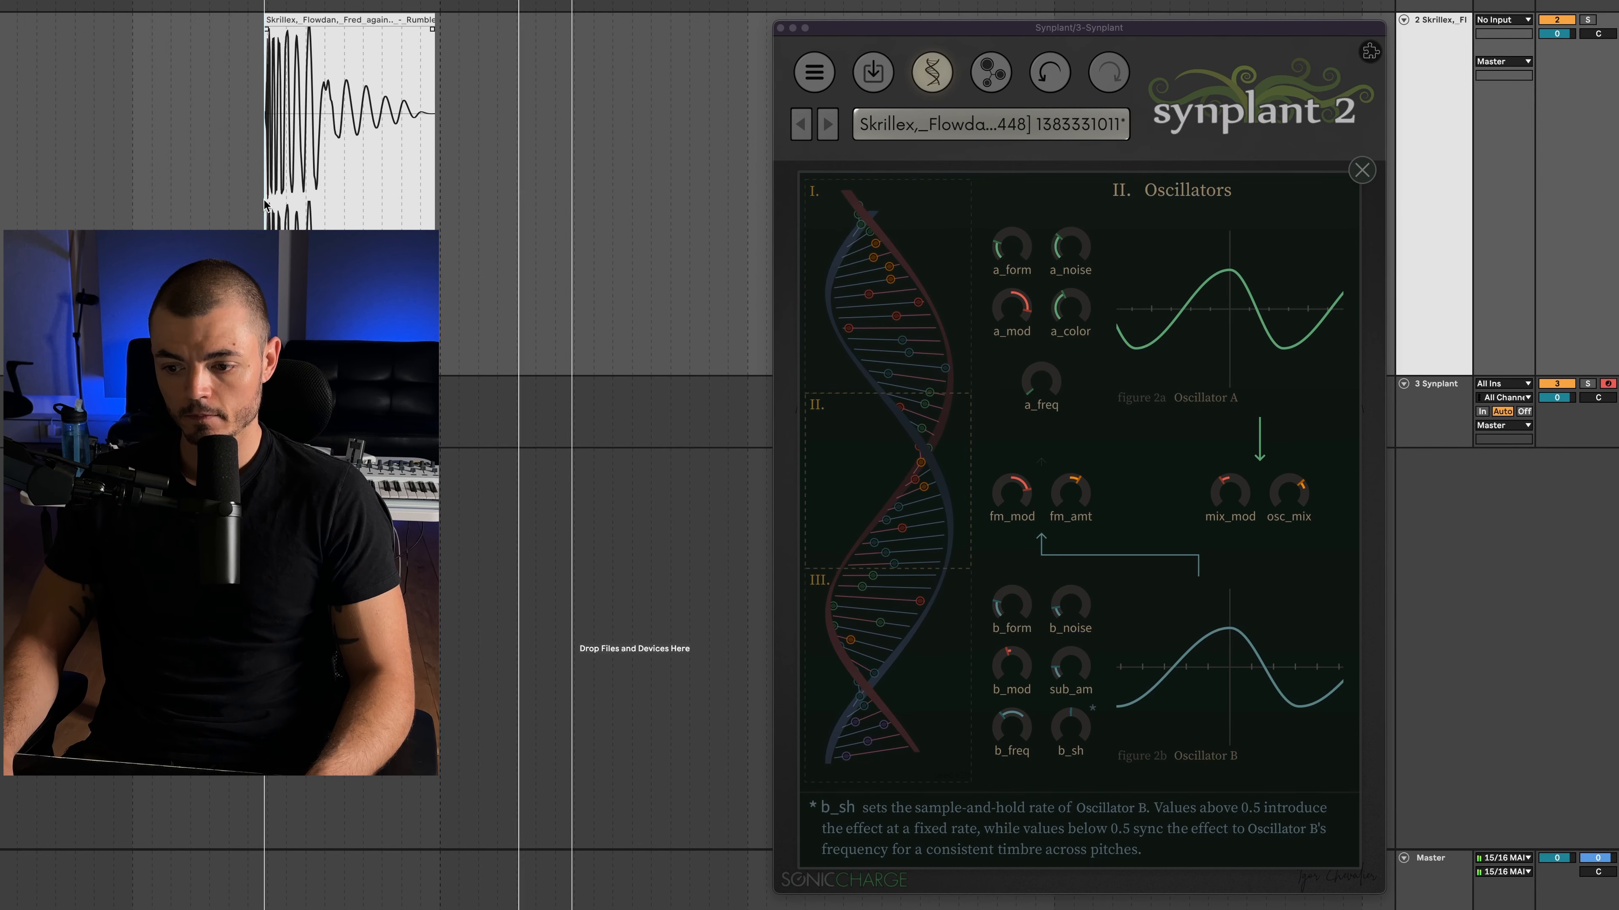
pyautogui.press('g')
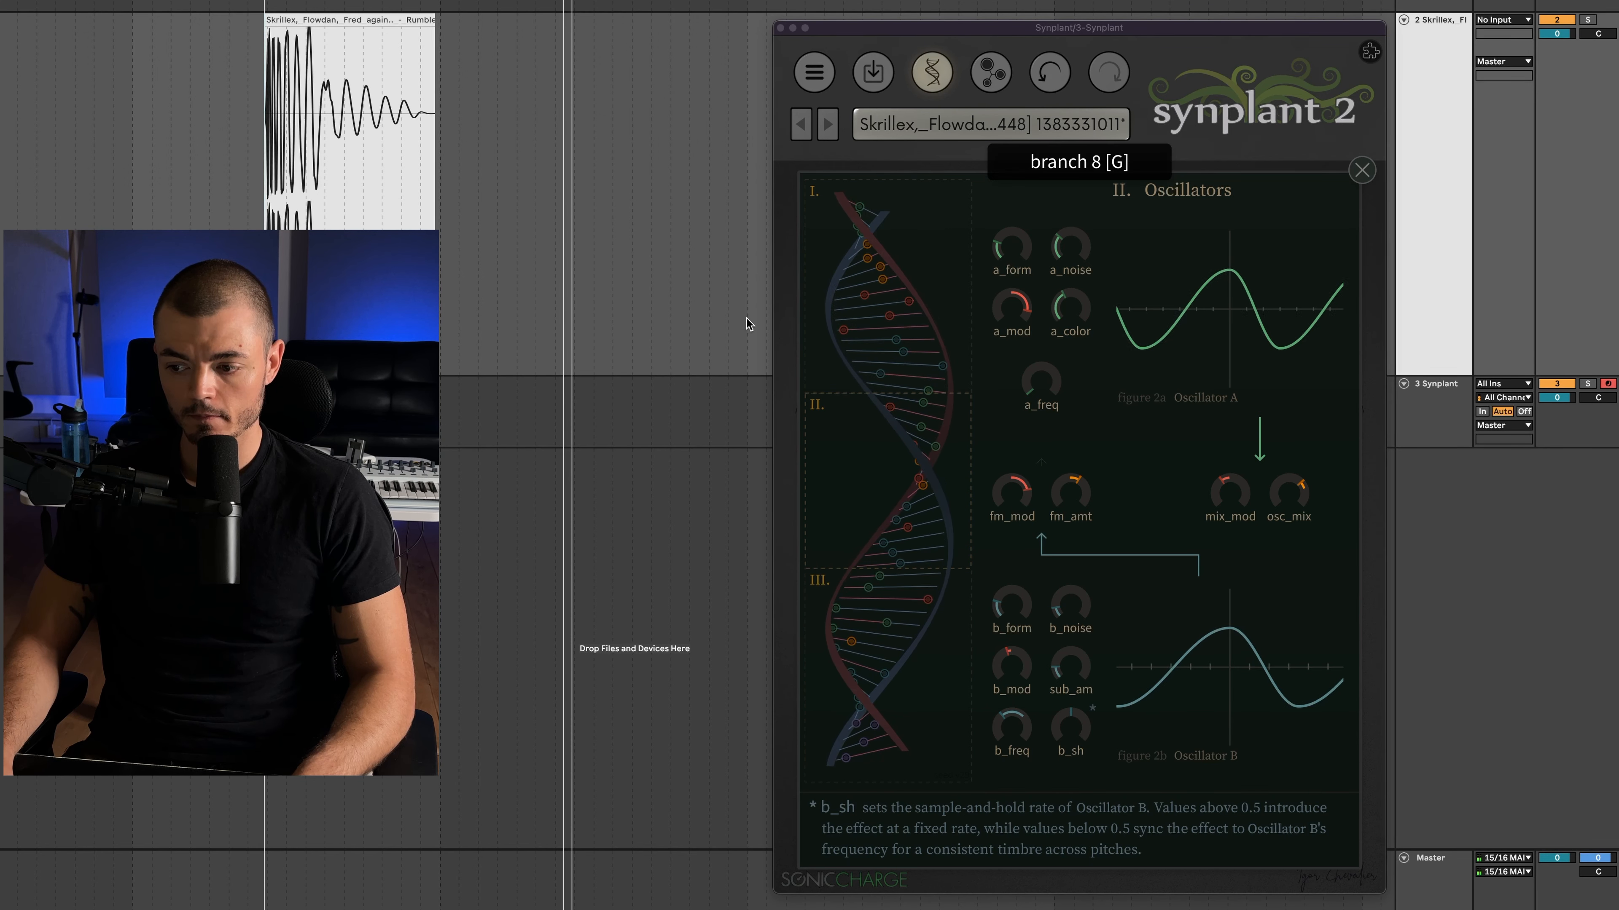
pyautogui.press('s')
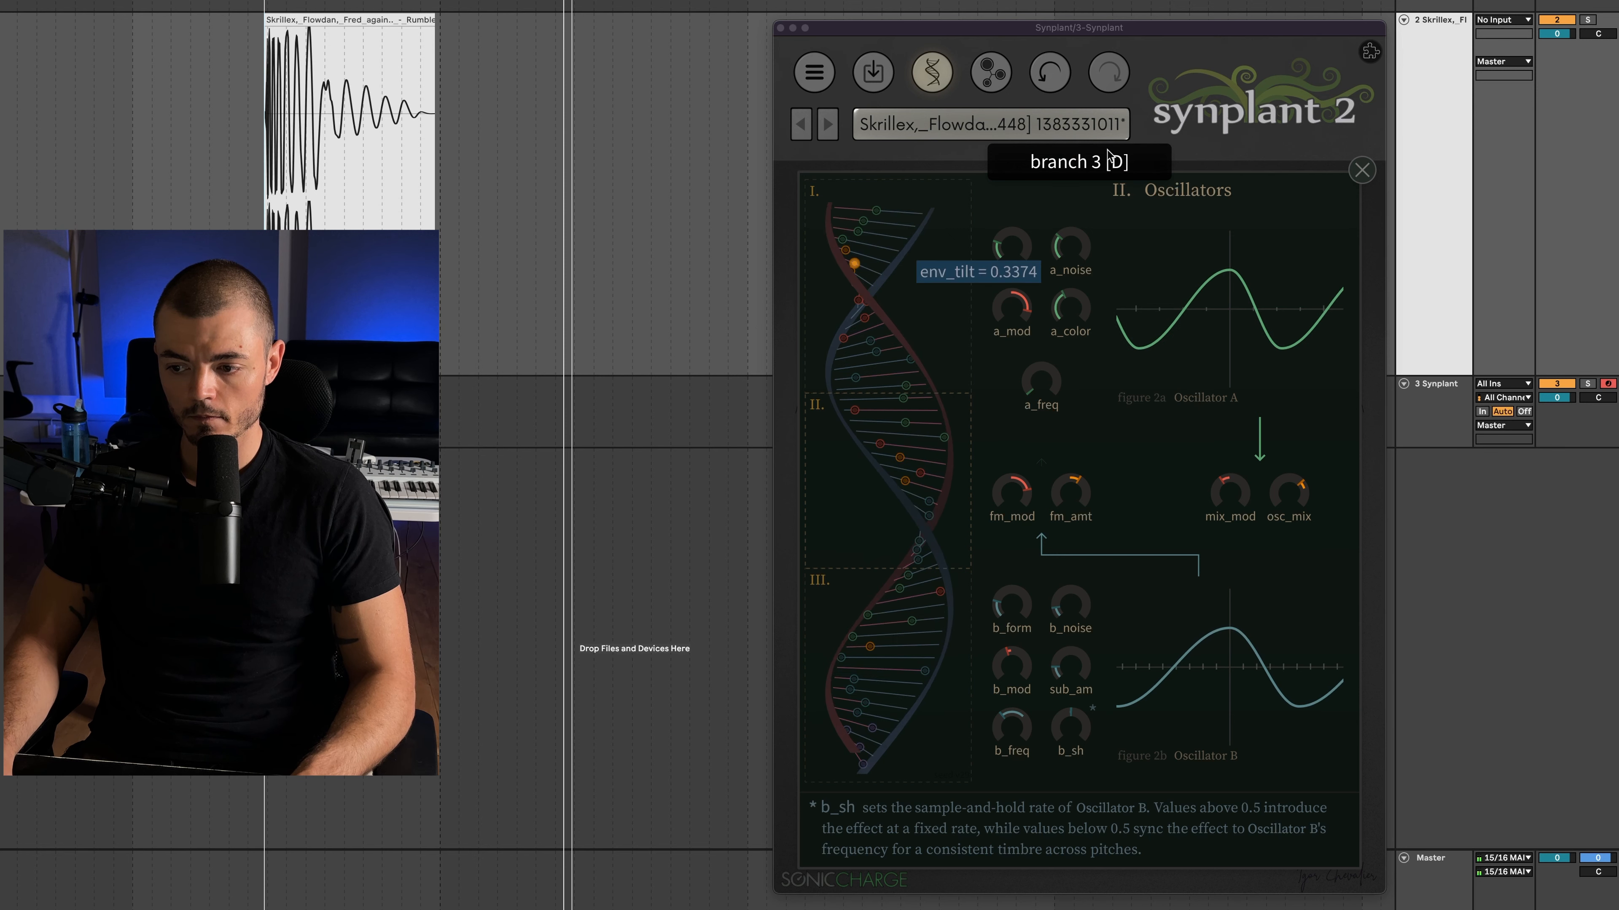